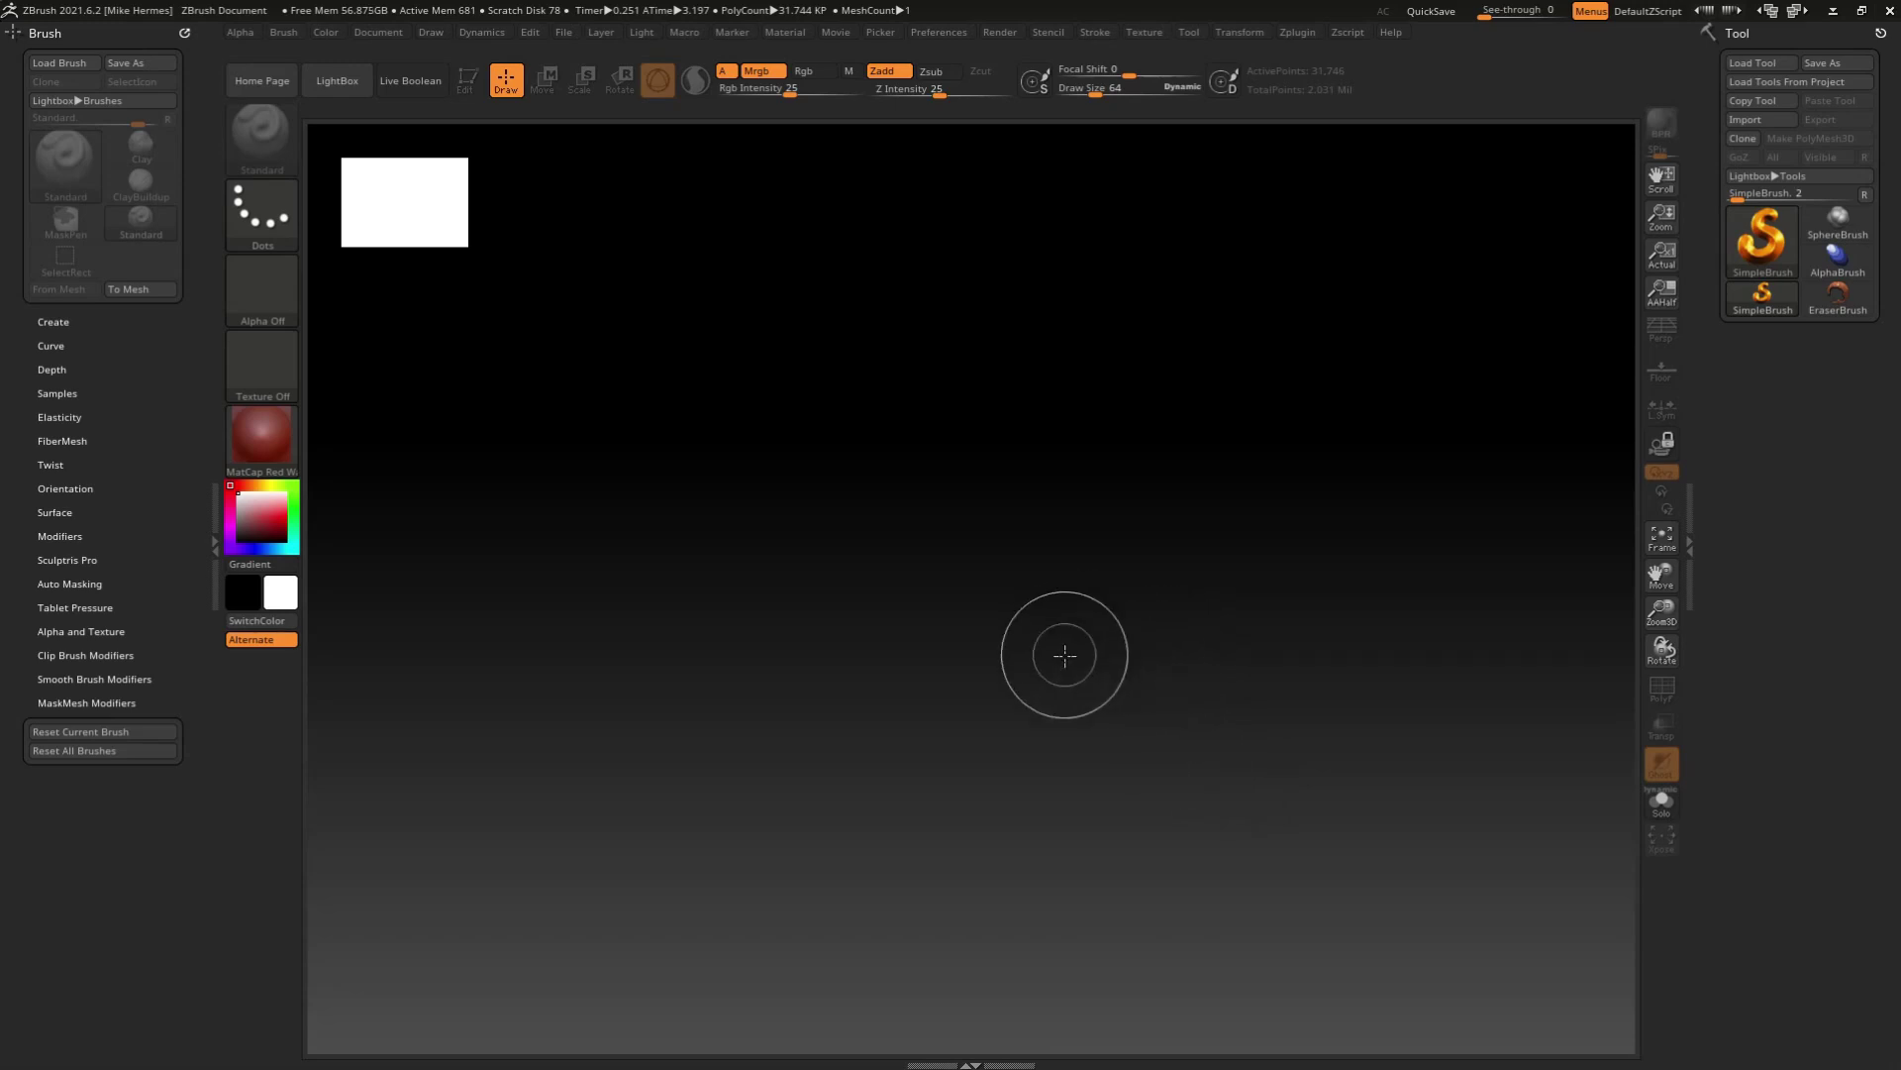
Step: Draw a Gear3D mesh in the middle of the canvas and convert it into an editable PolyMesh3D
left_click(1763, 239)
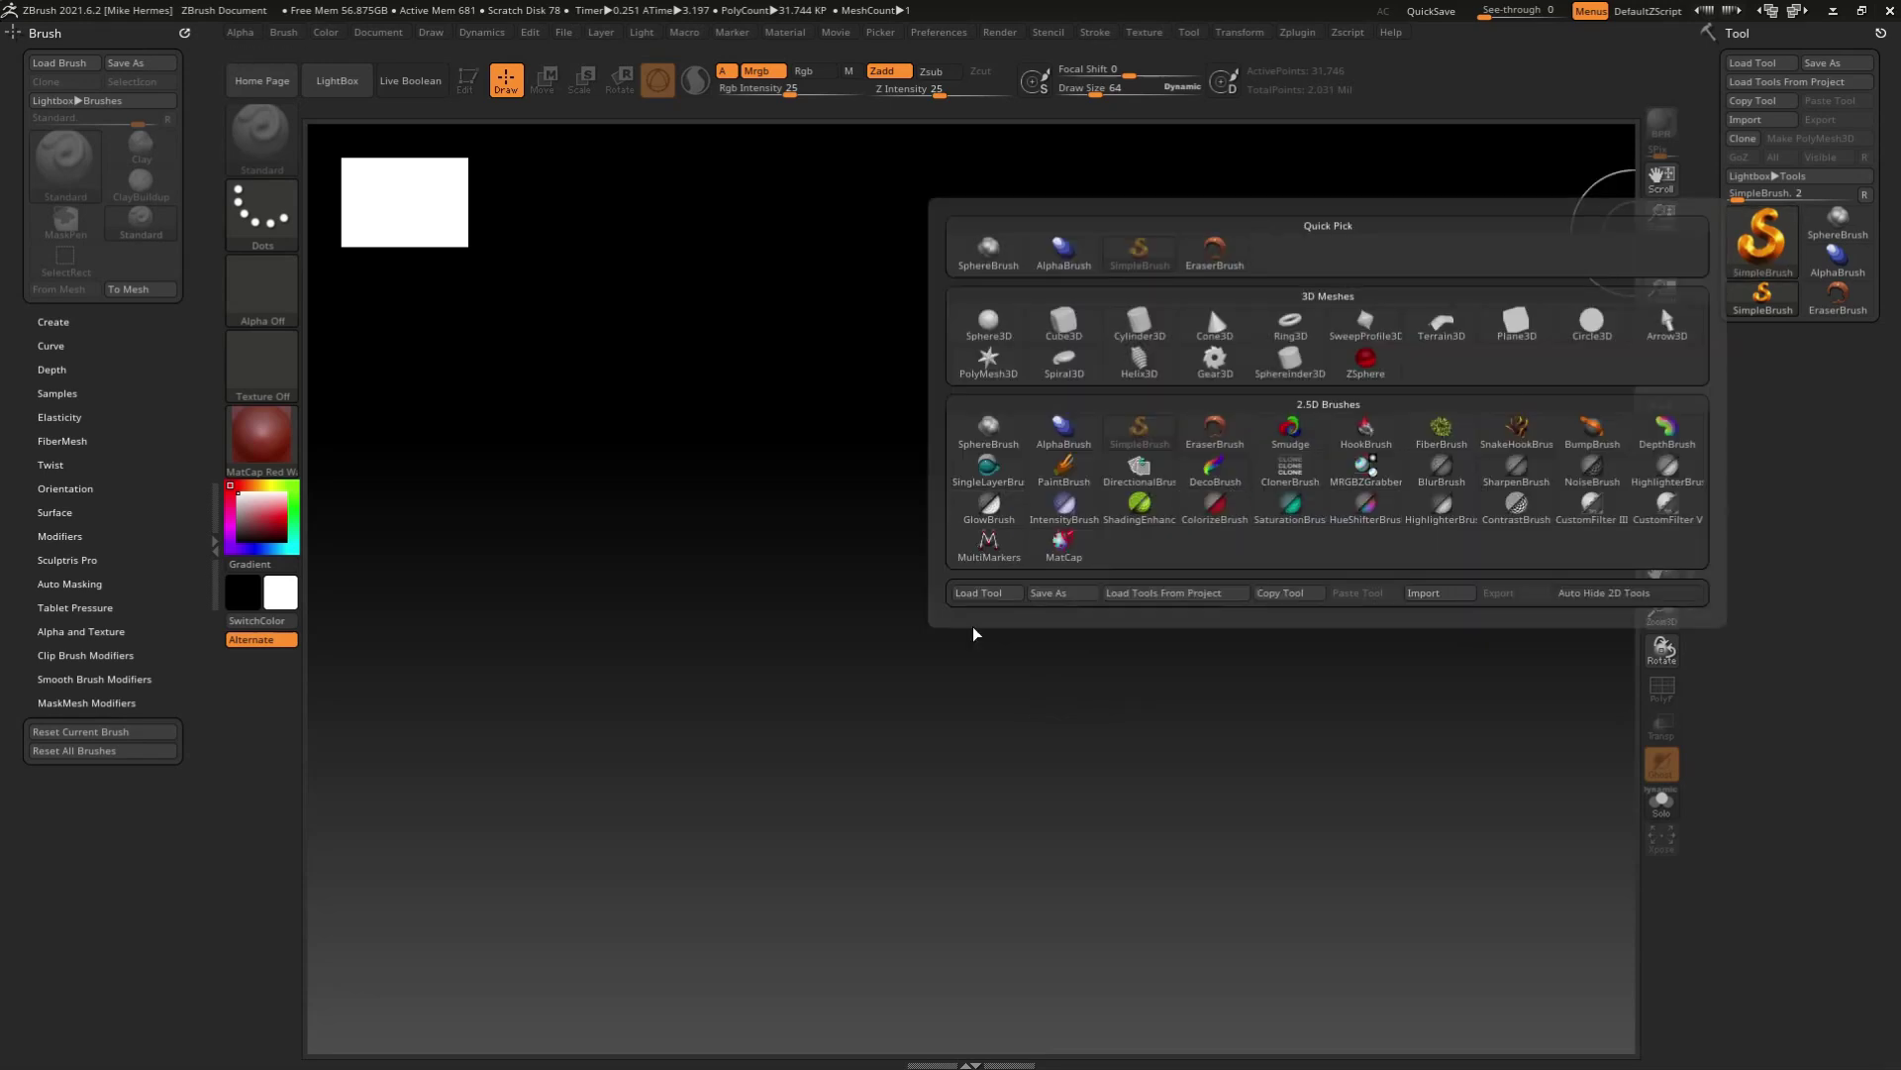
left_click(1758, 250)
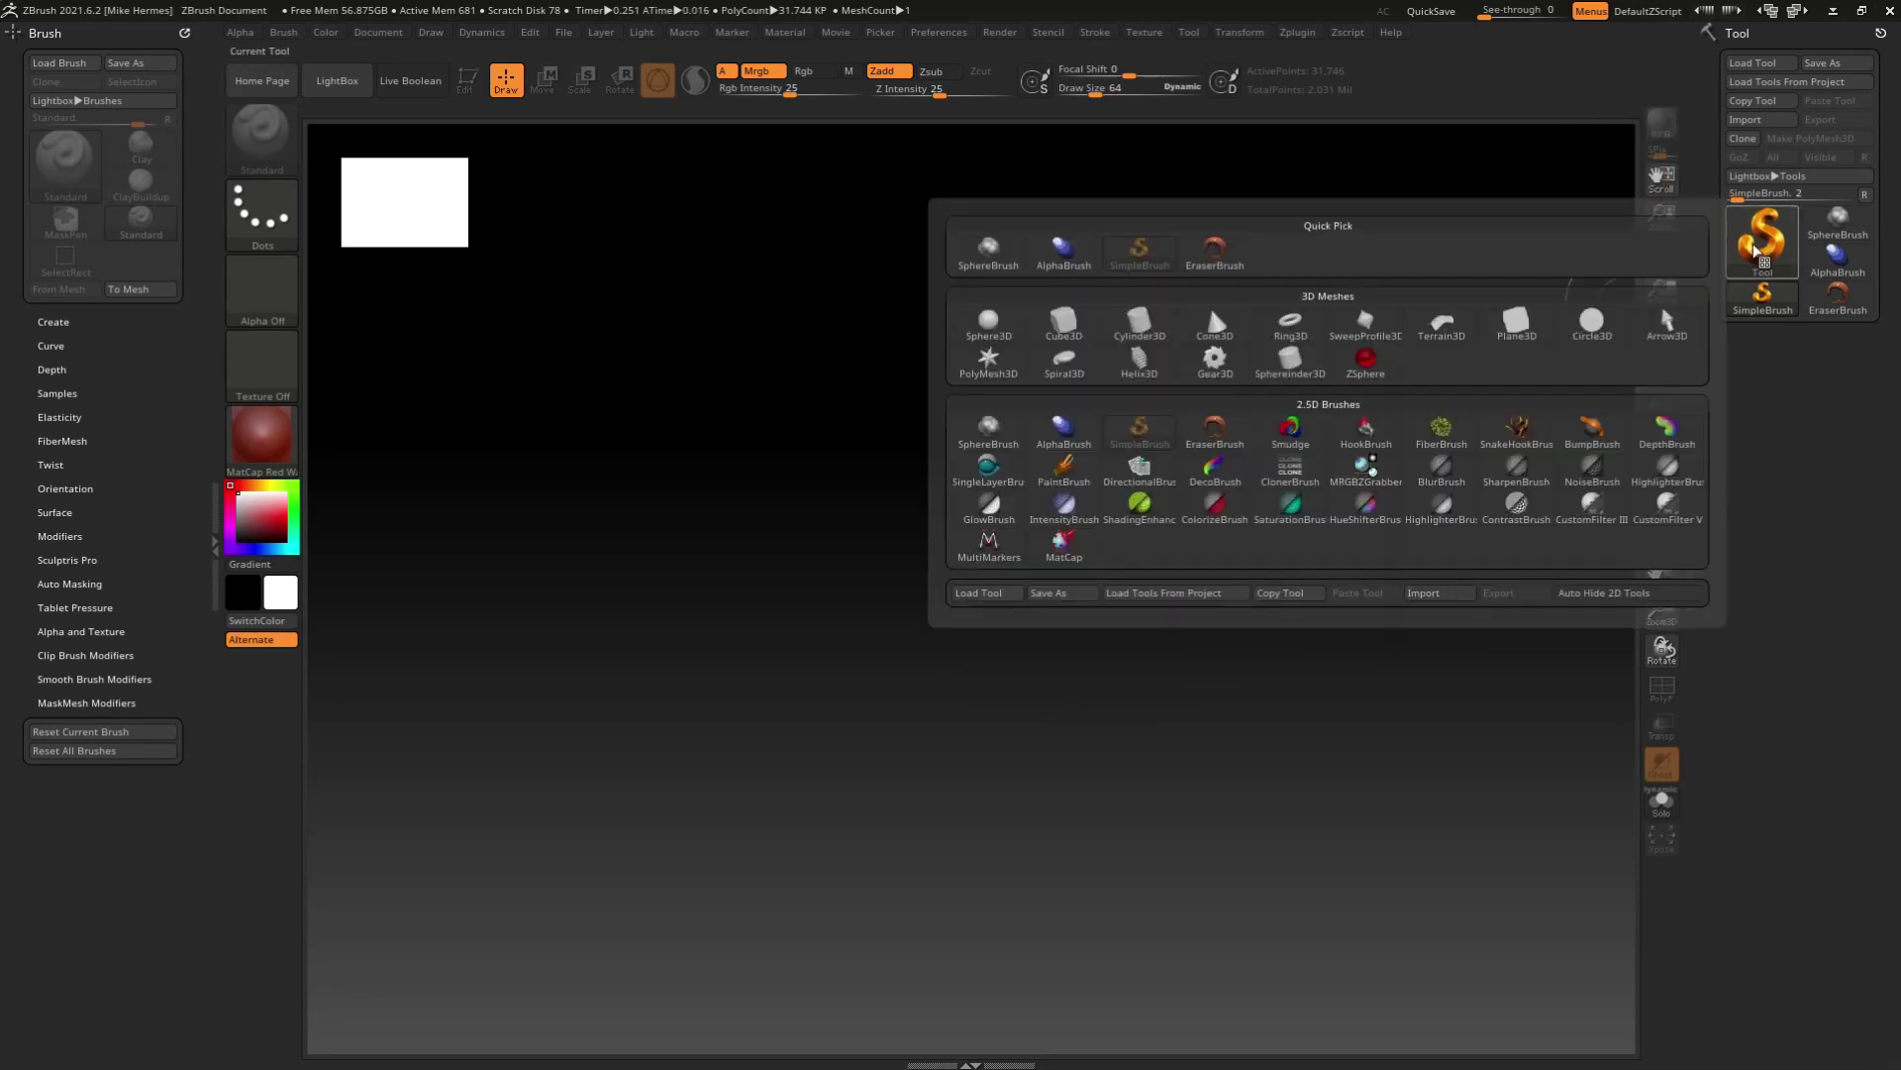
left_click(1213, 368)
left_click_drag(936, 649, 1188, 965)
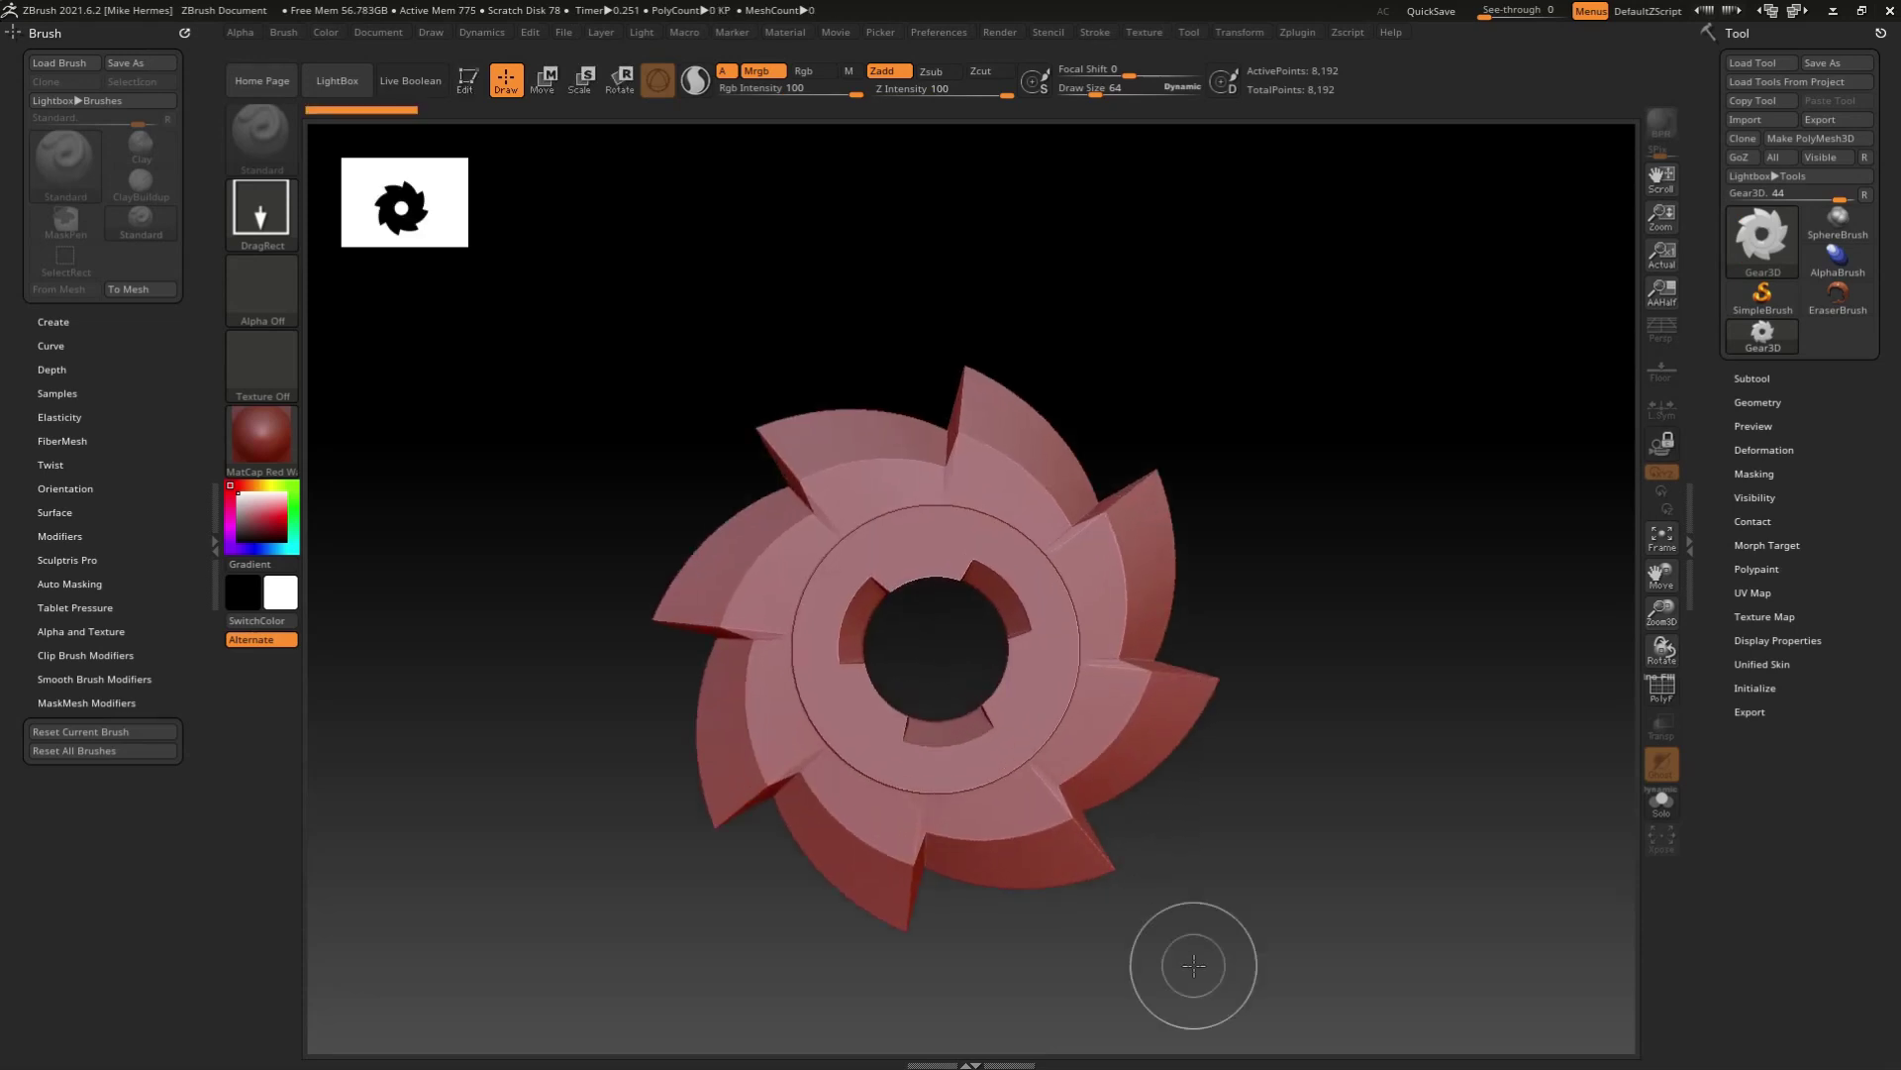
left_click(464, 79)
left_click(1818, 139)
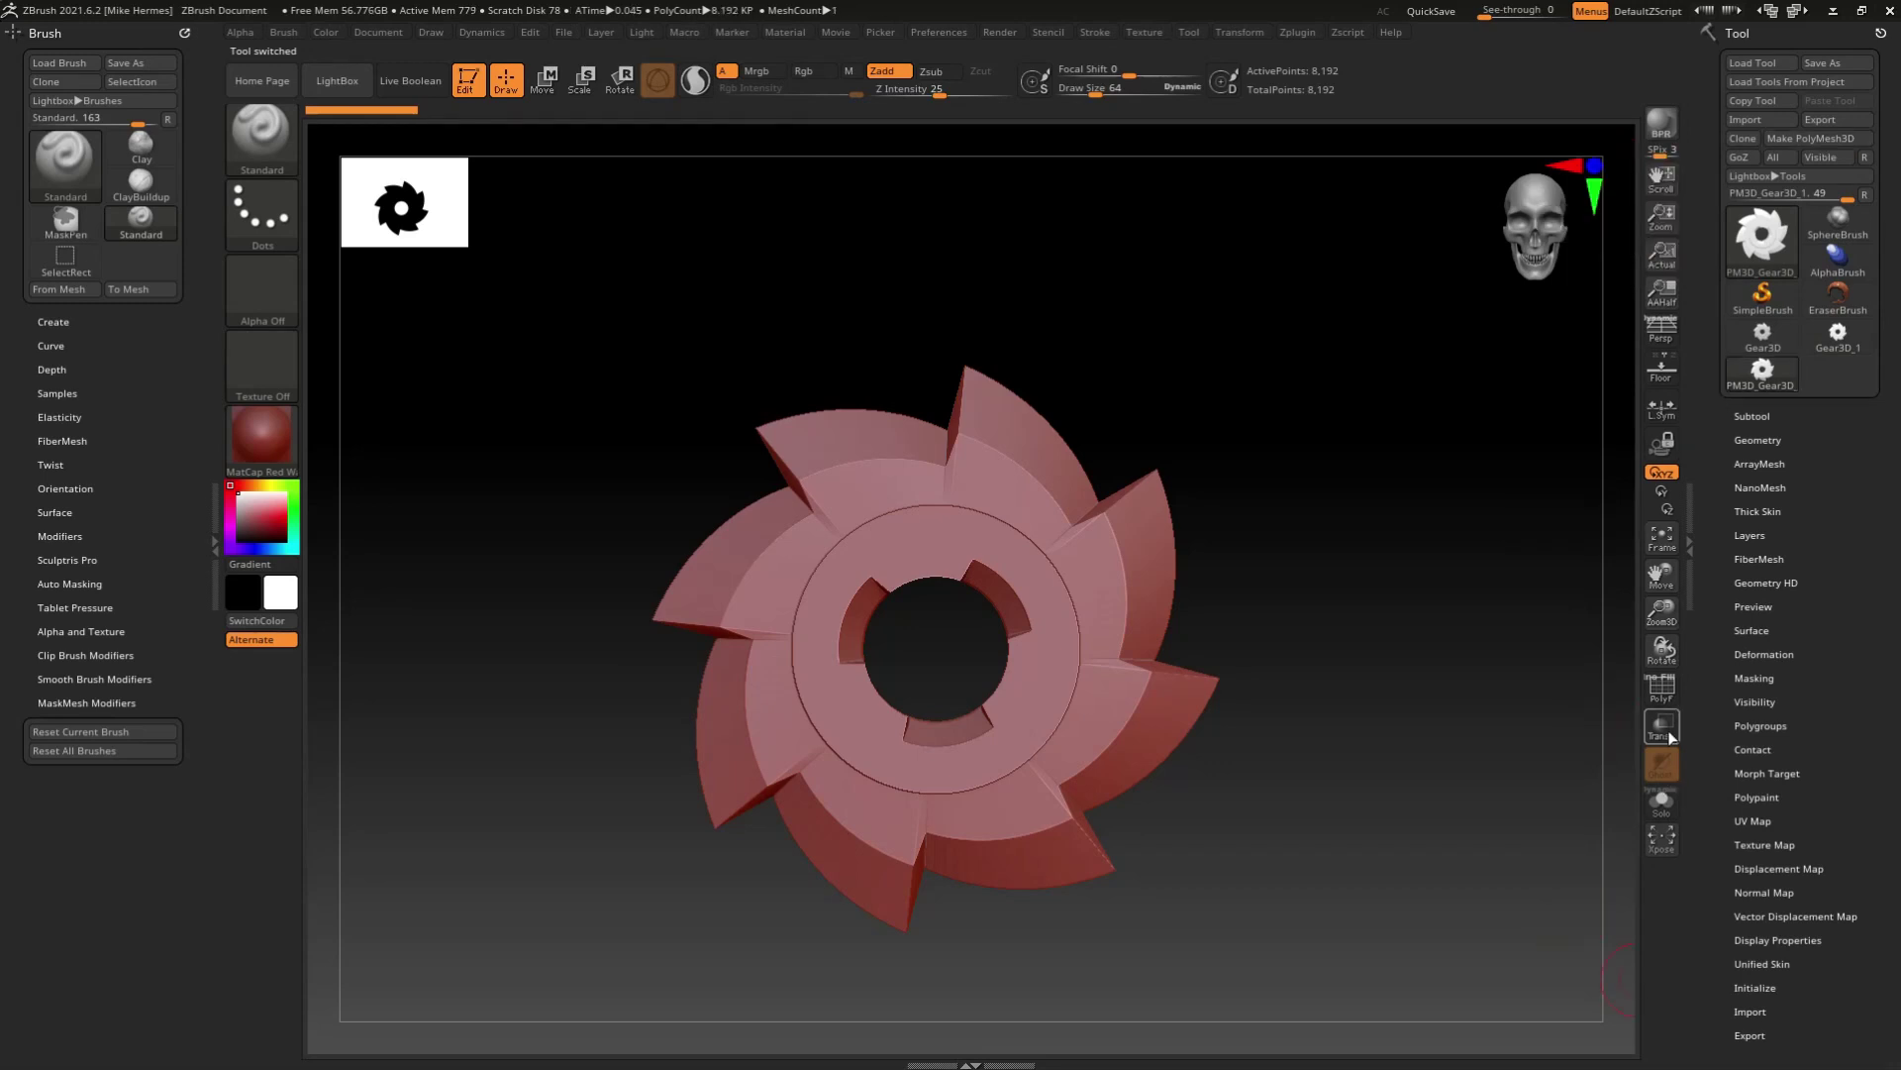
Step: Show the gear's polyframe and divide its geometry repeatedly up to subdivision level 6
left_click(1667, 694)
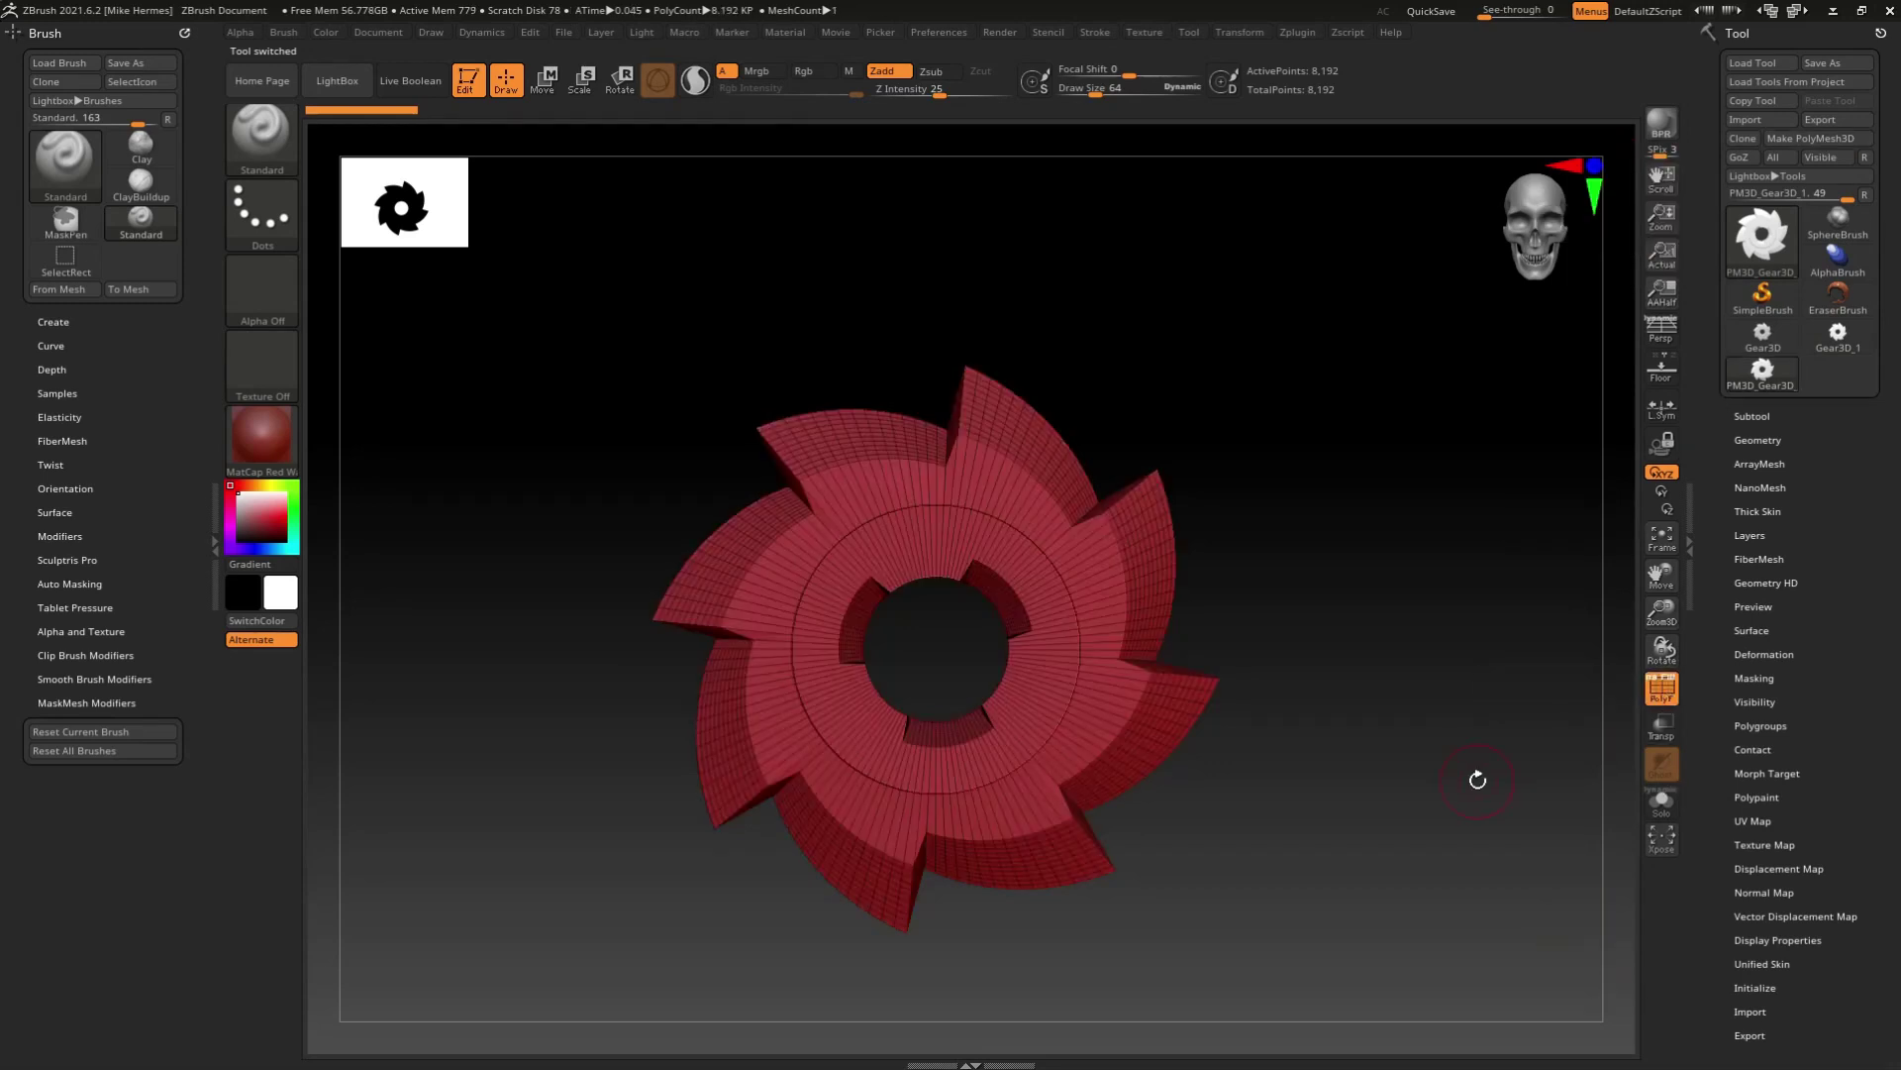
left_click_drag(1392, 815, 1324, 777)
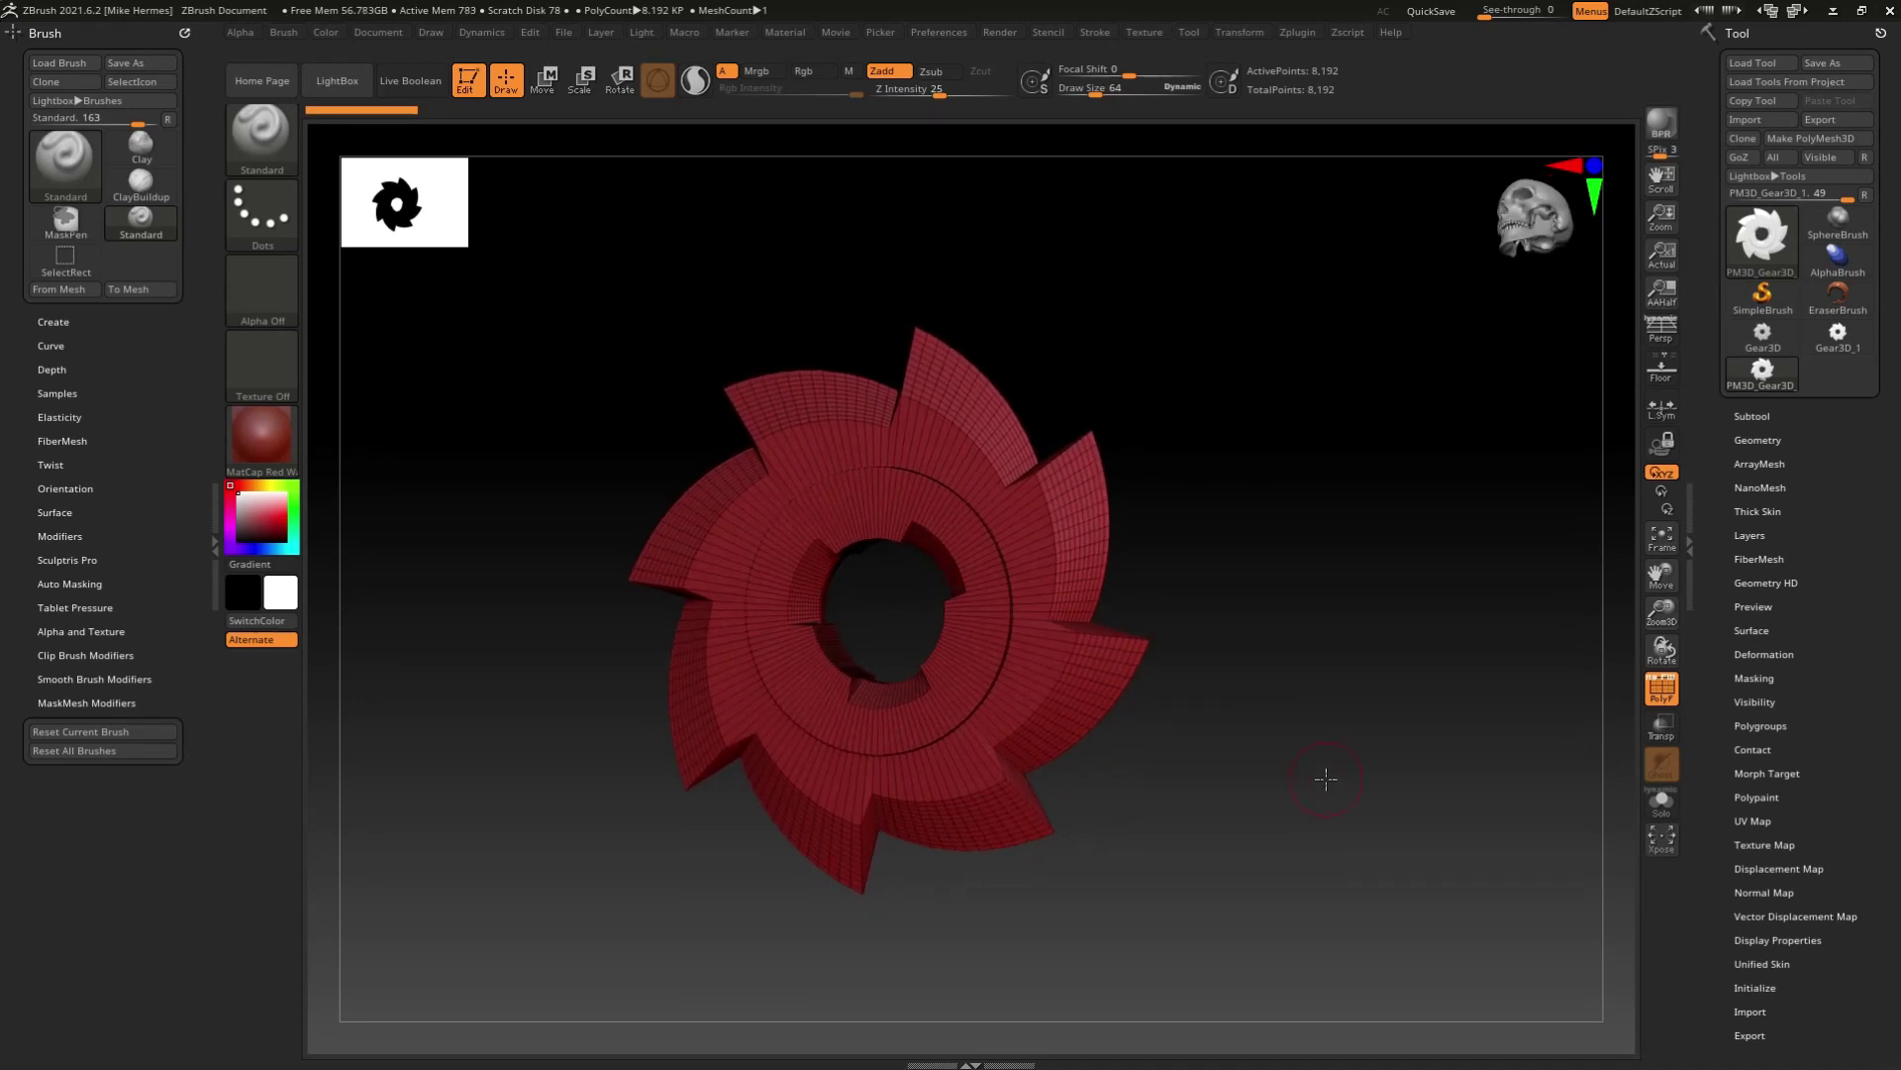
left_click(1759, 440)
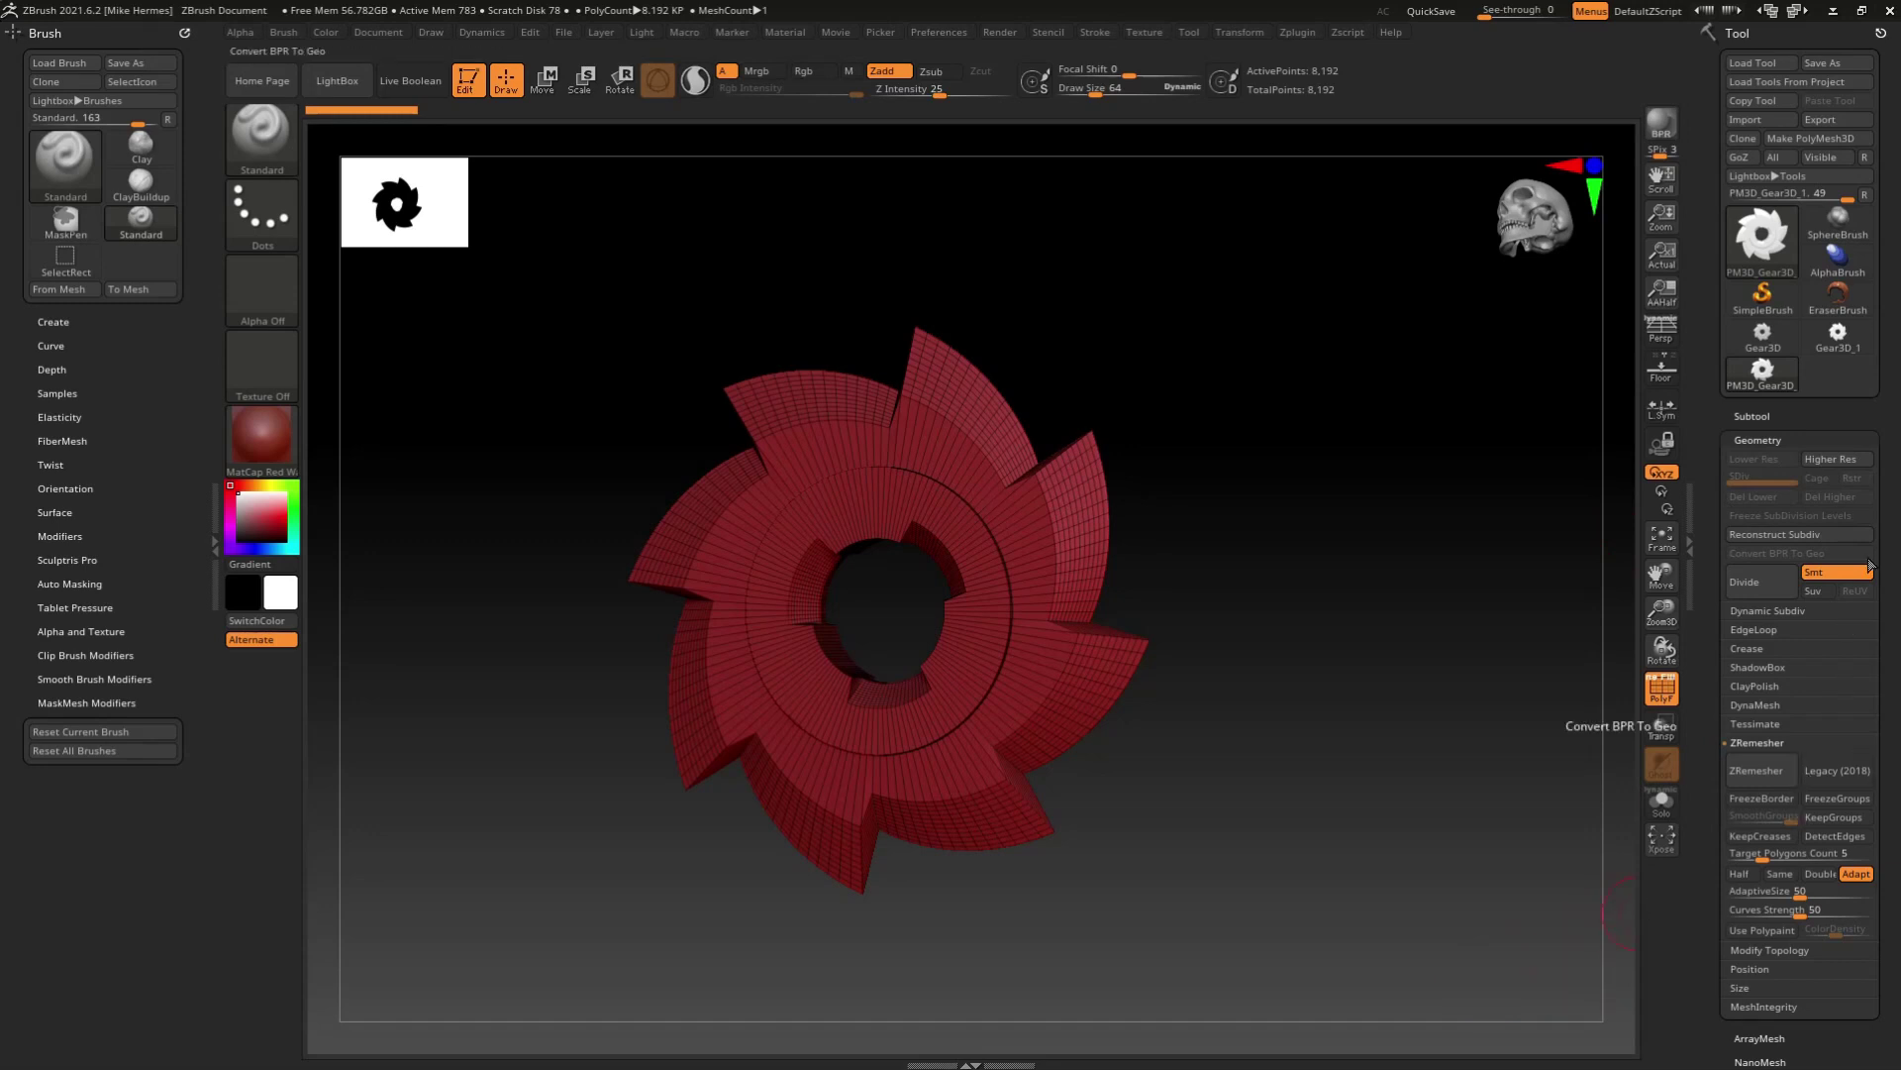
left_click(1757, 582)
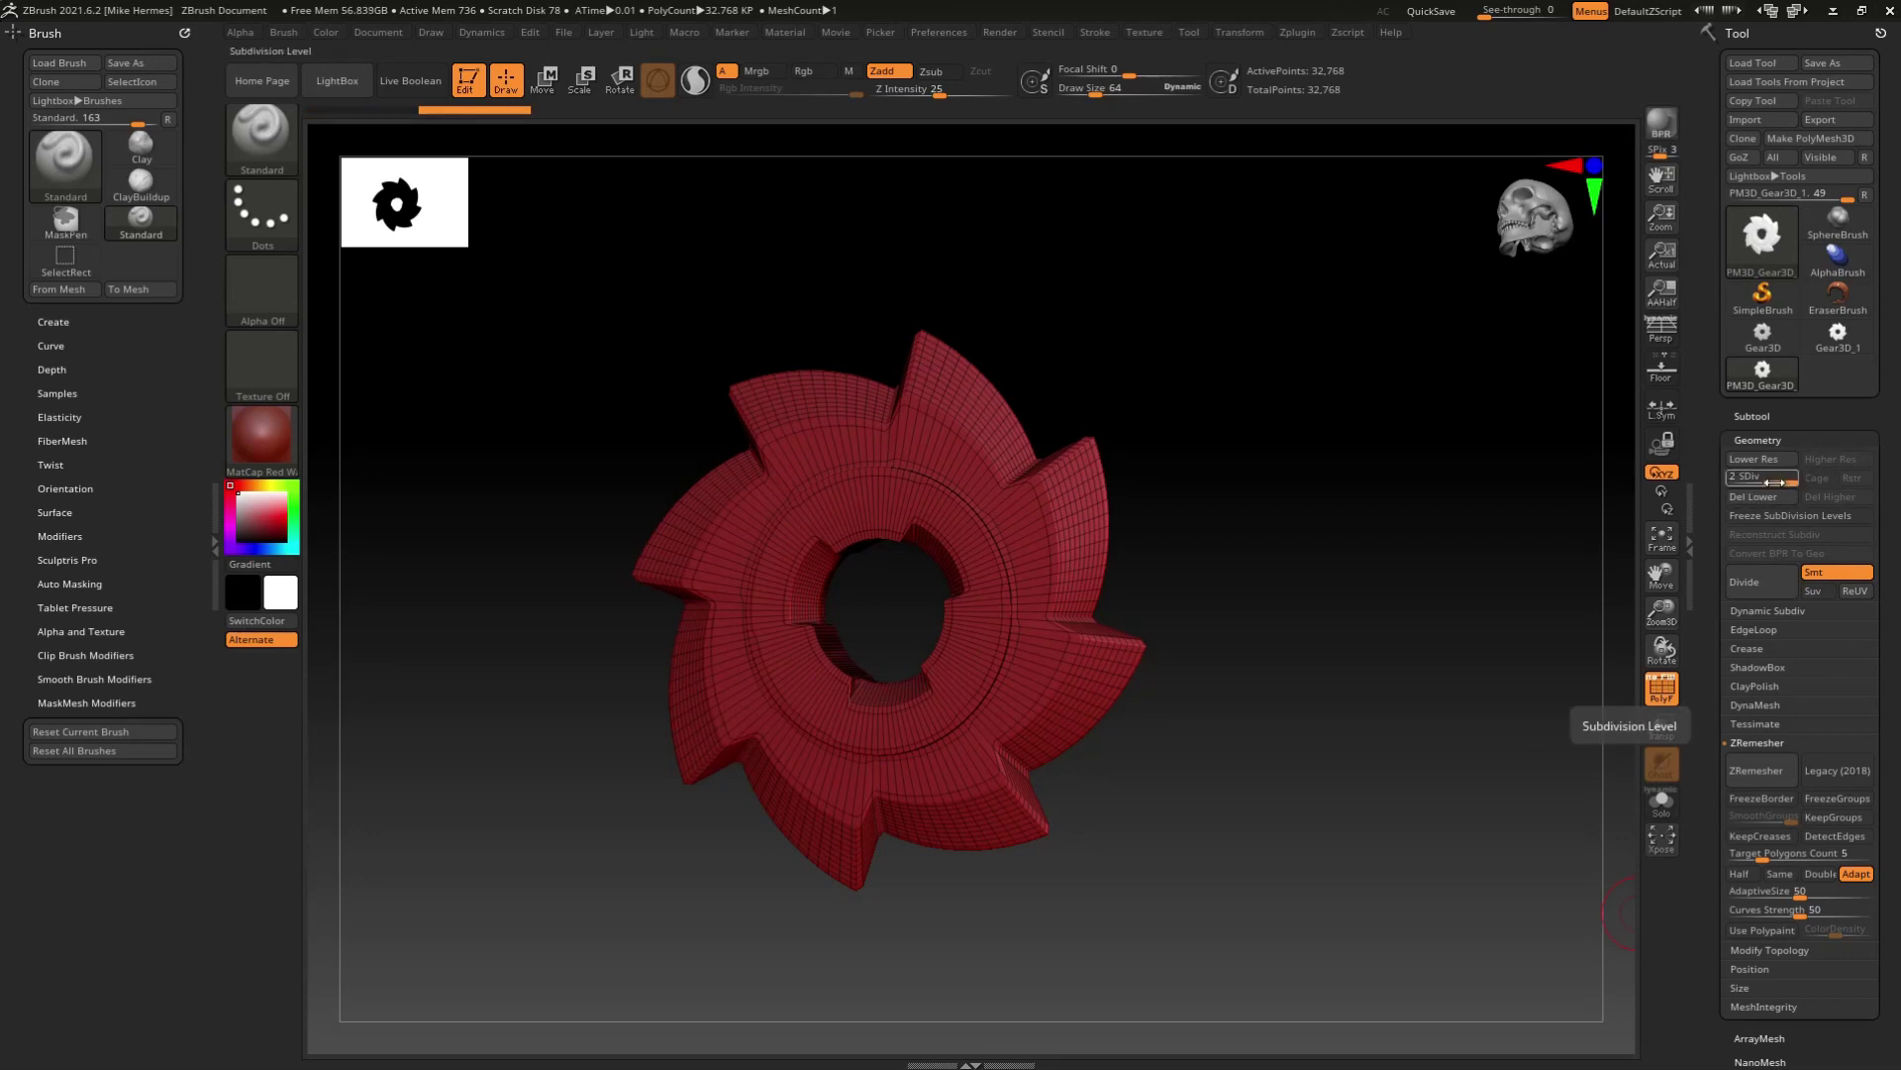
left_click(1760, 589)
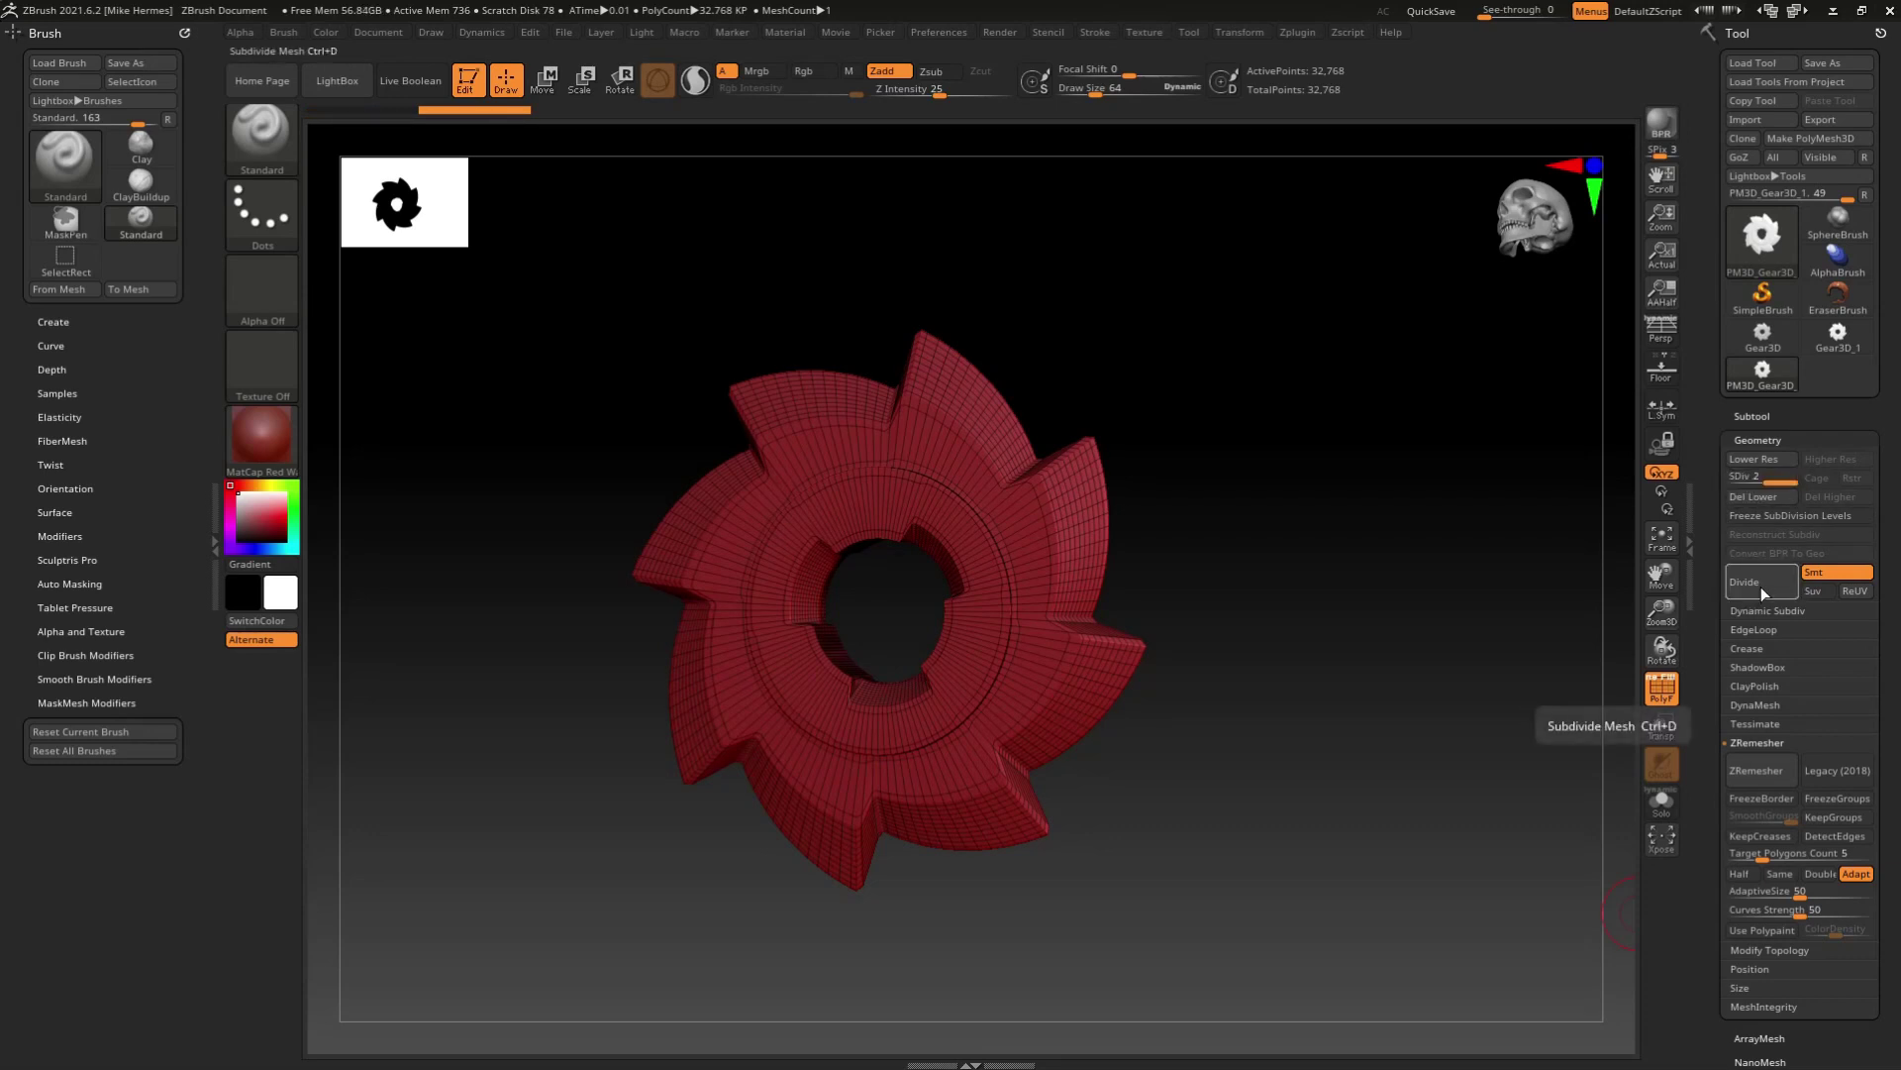
left_click(1761, 586)
left_click(1760, 586)
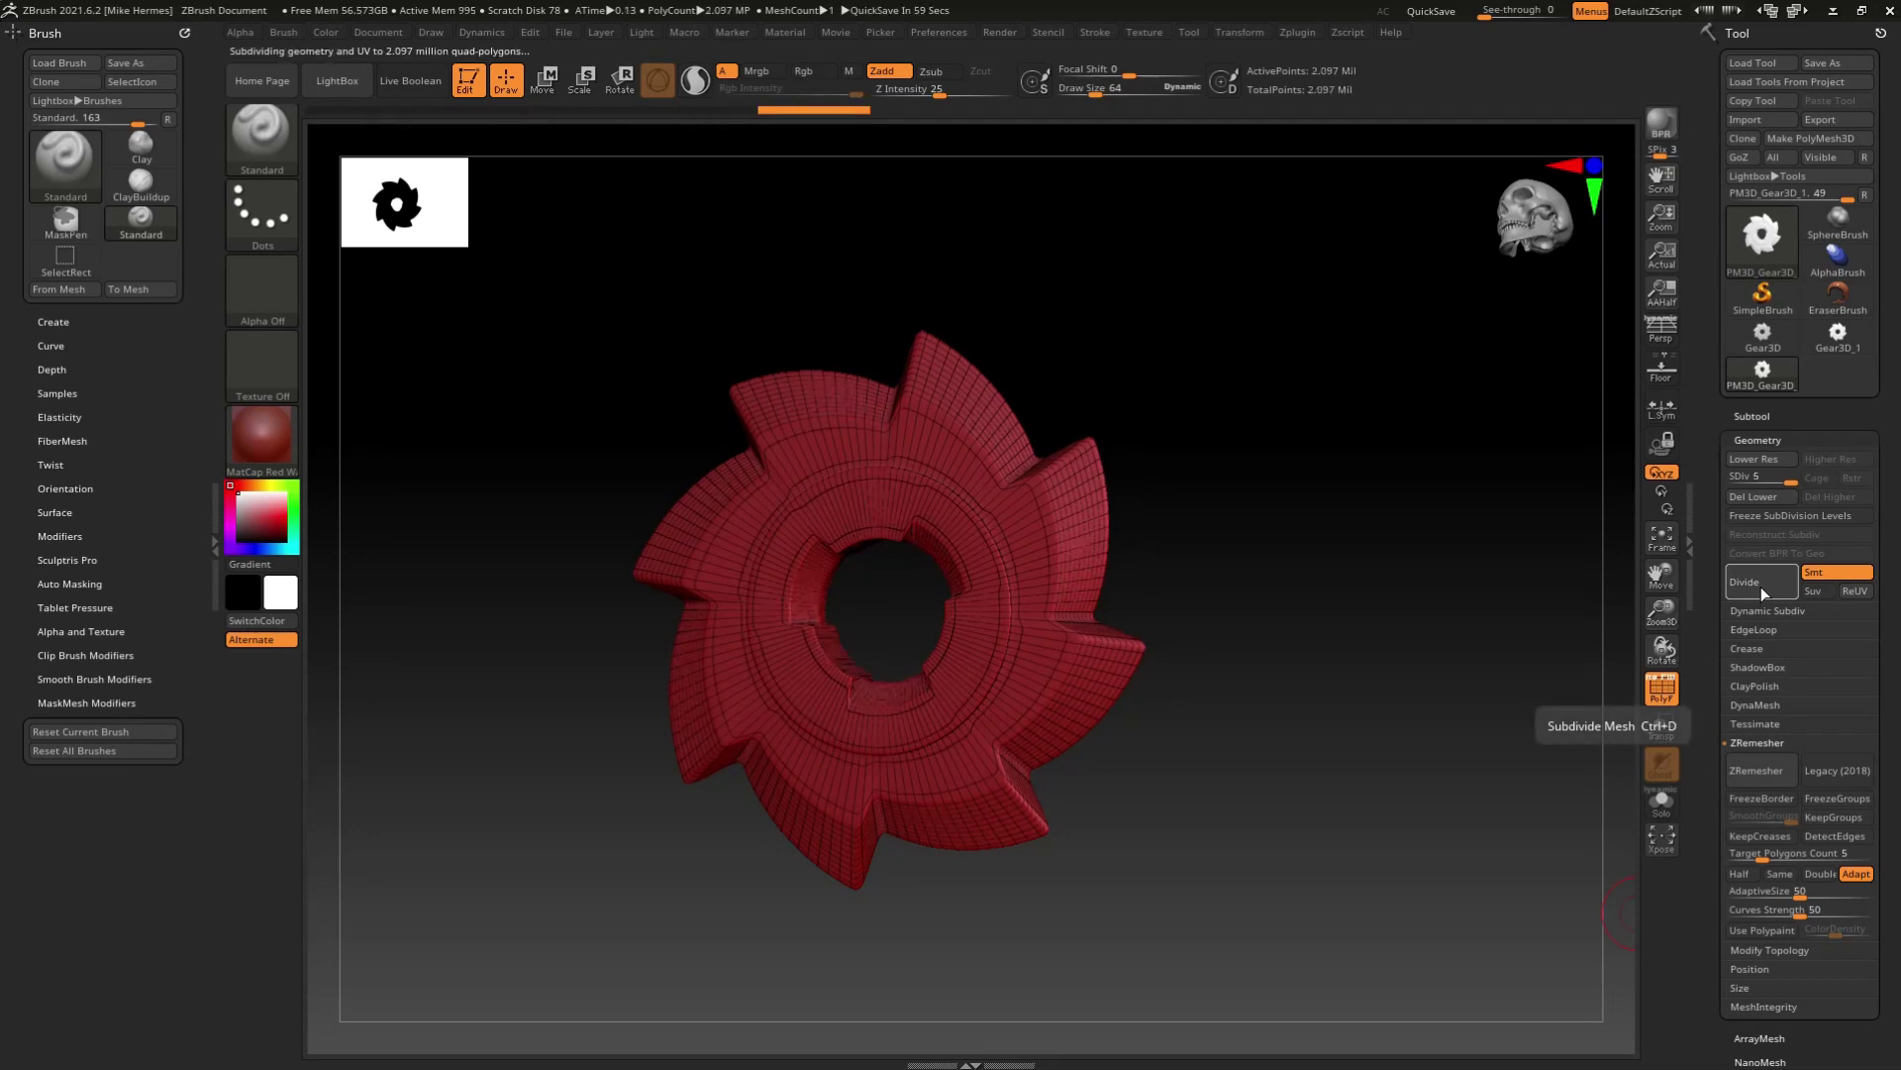
left_click(1761, 586)
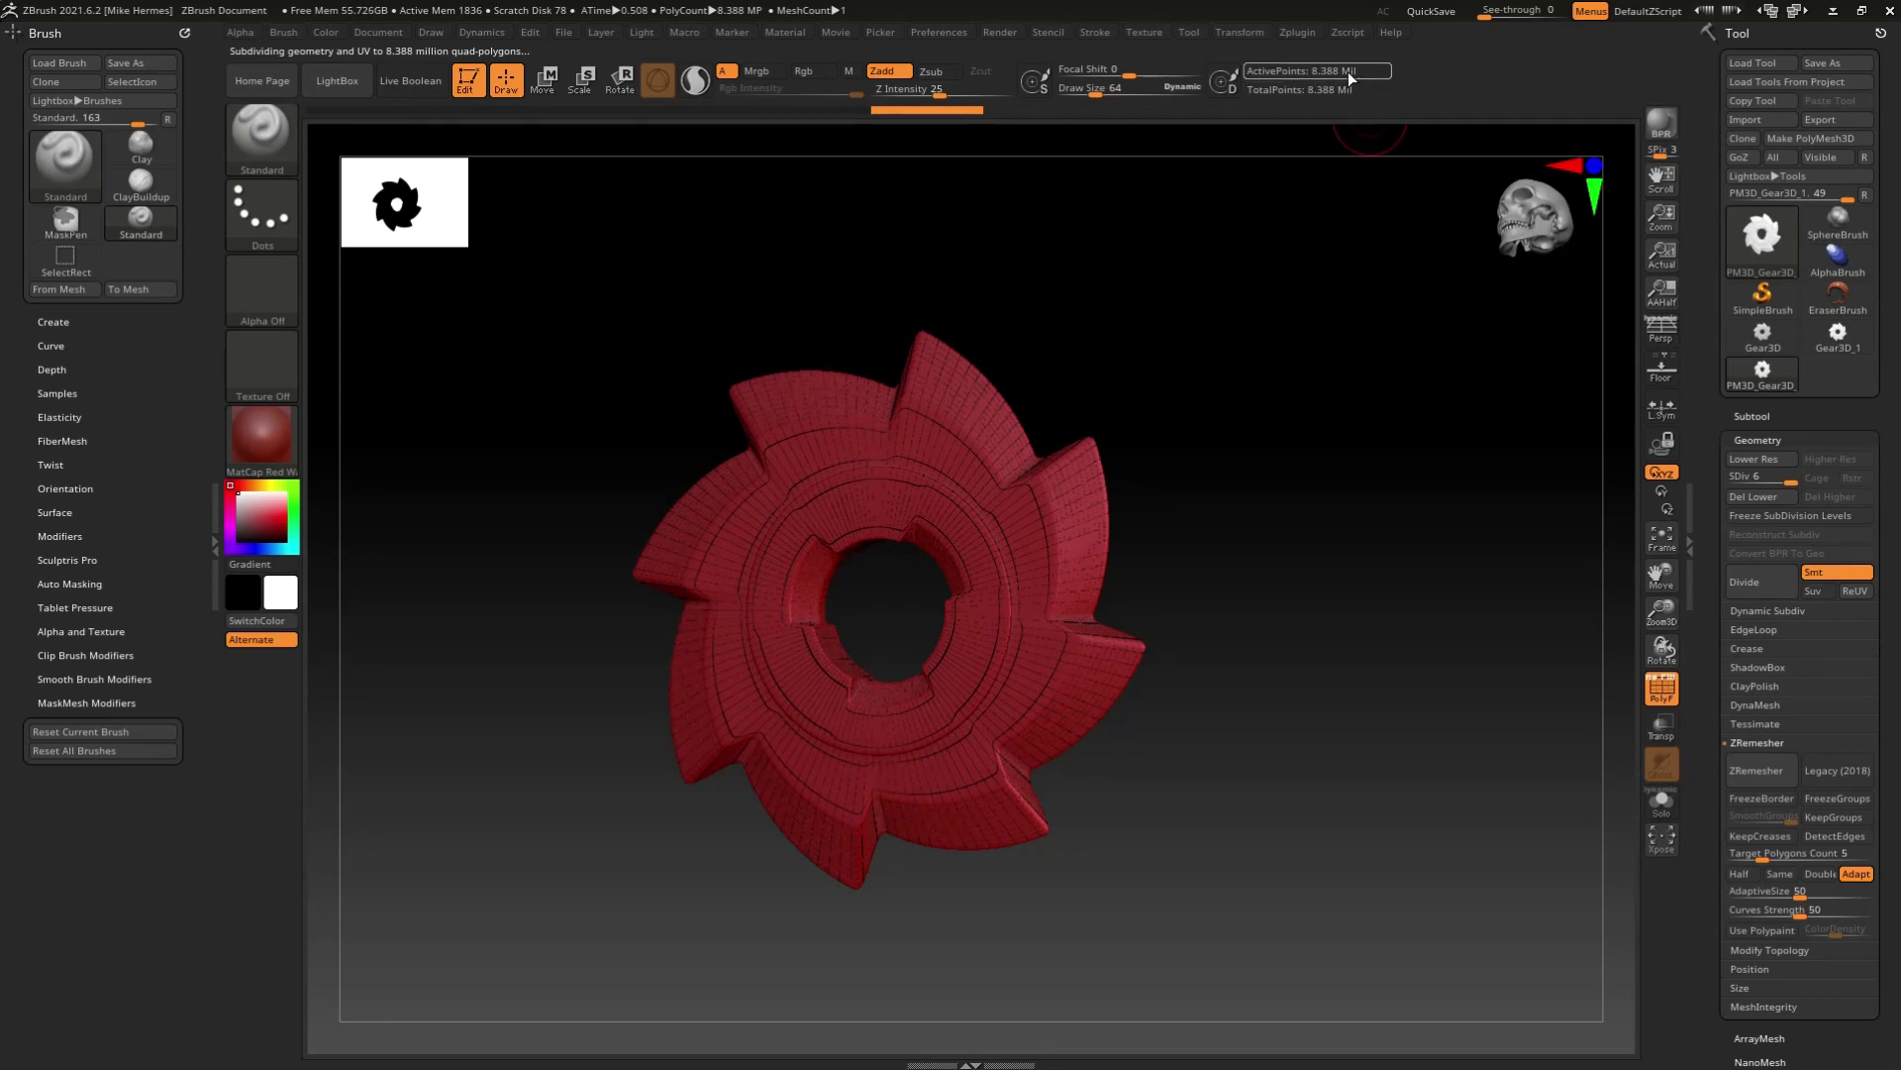
Step: Compare the gear at subdivision levels 1 and 6, with and without the polyframe
left_click(1662, 691)
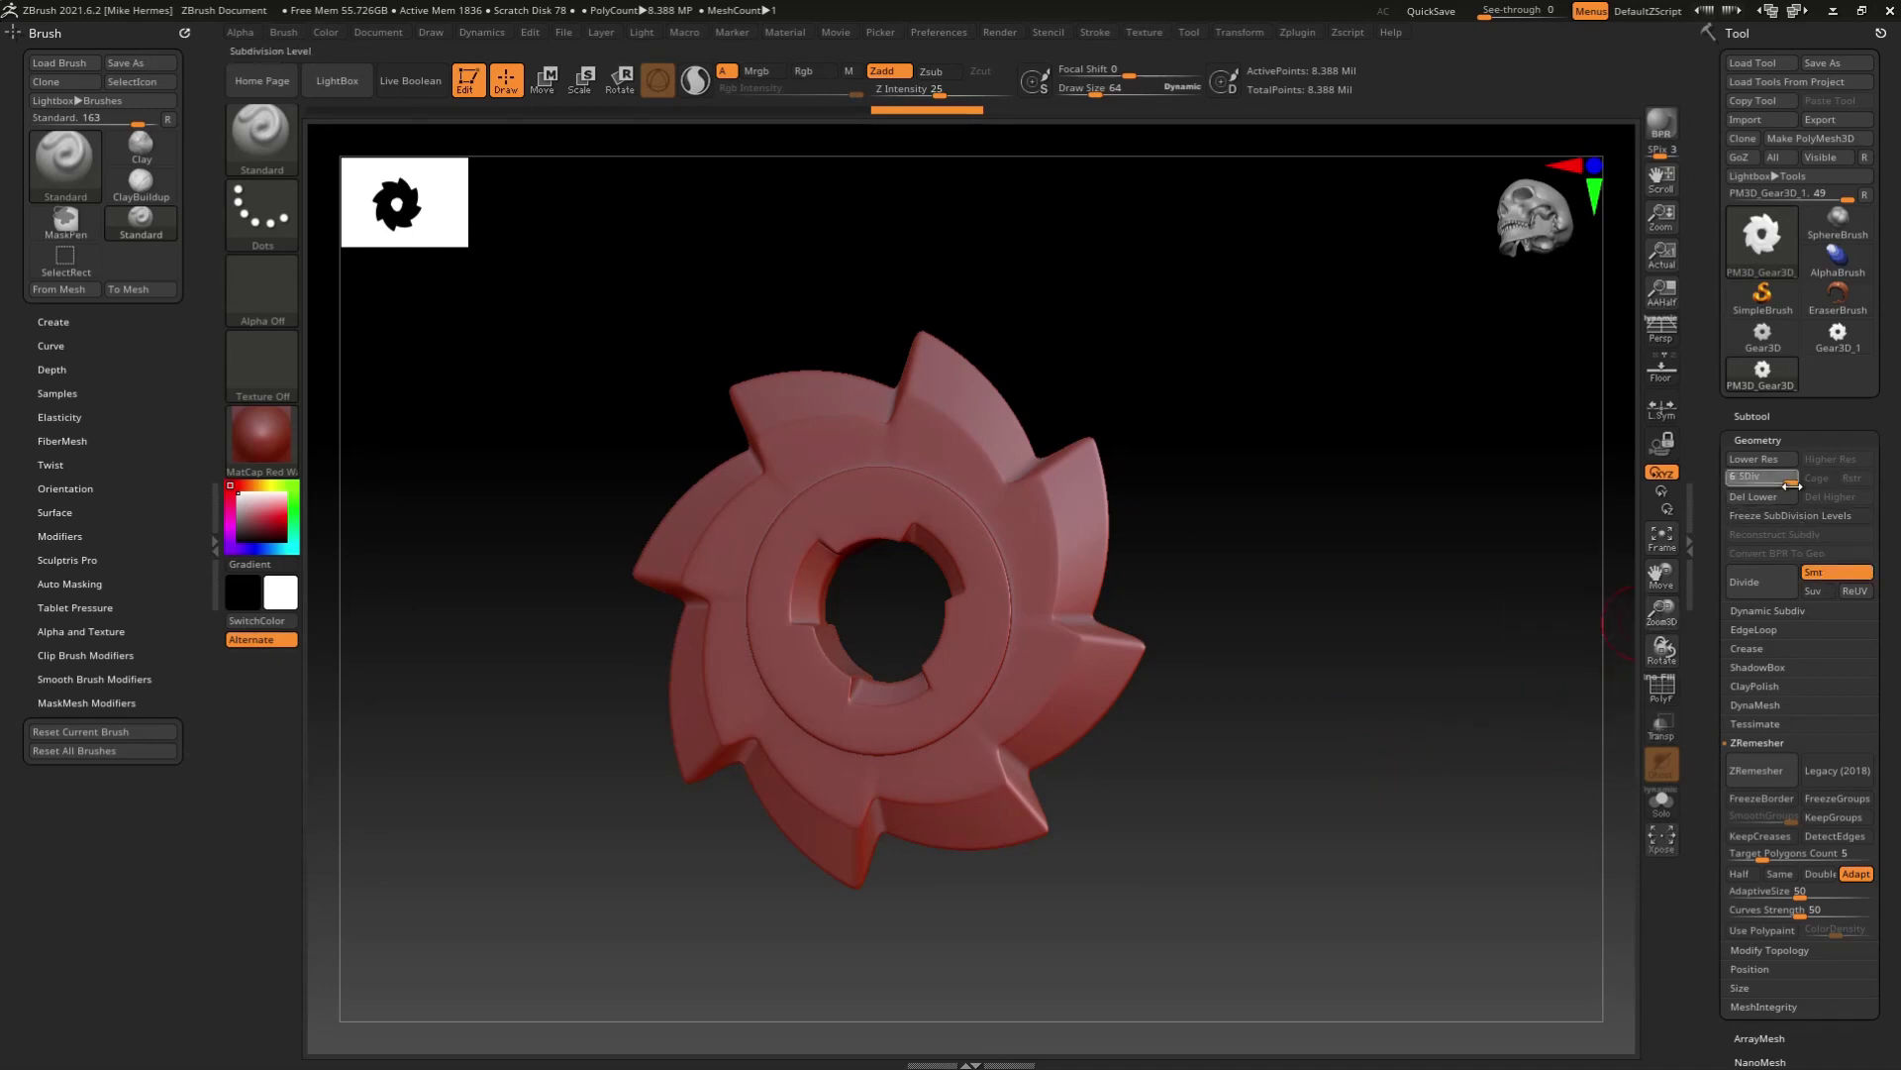
left_click_drag(1792, 485, 1725, 499)
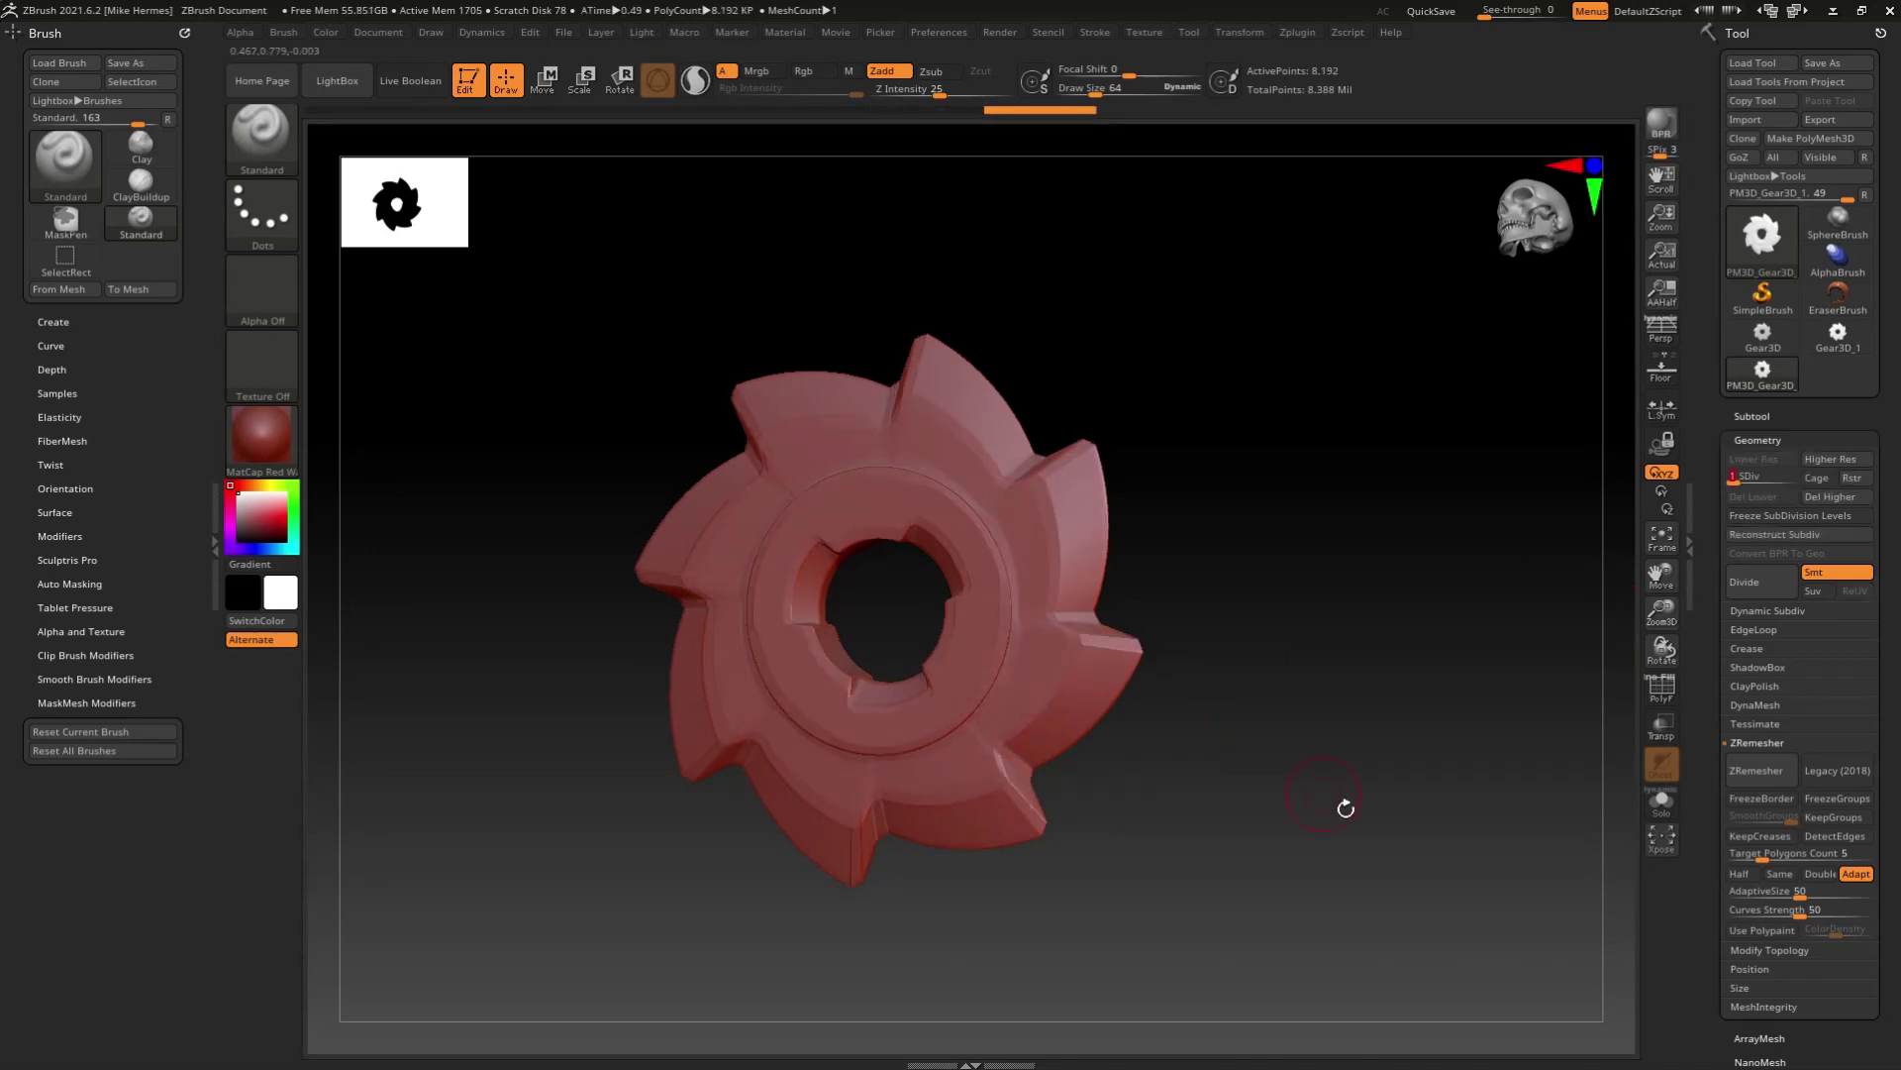
left_click(1663, 693)
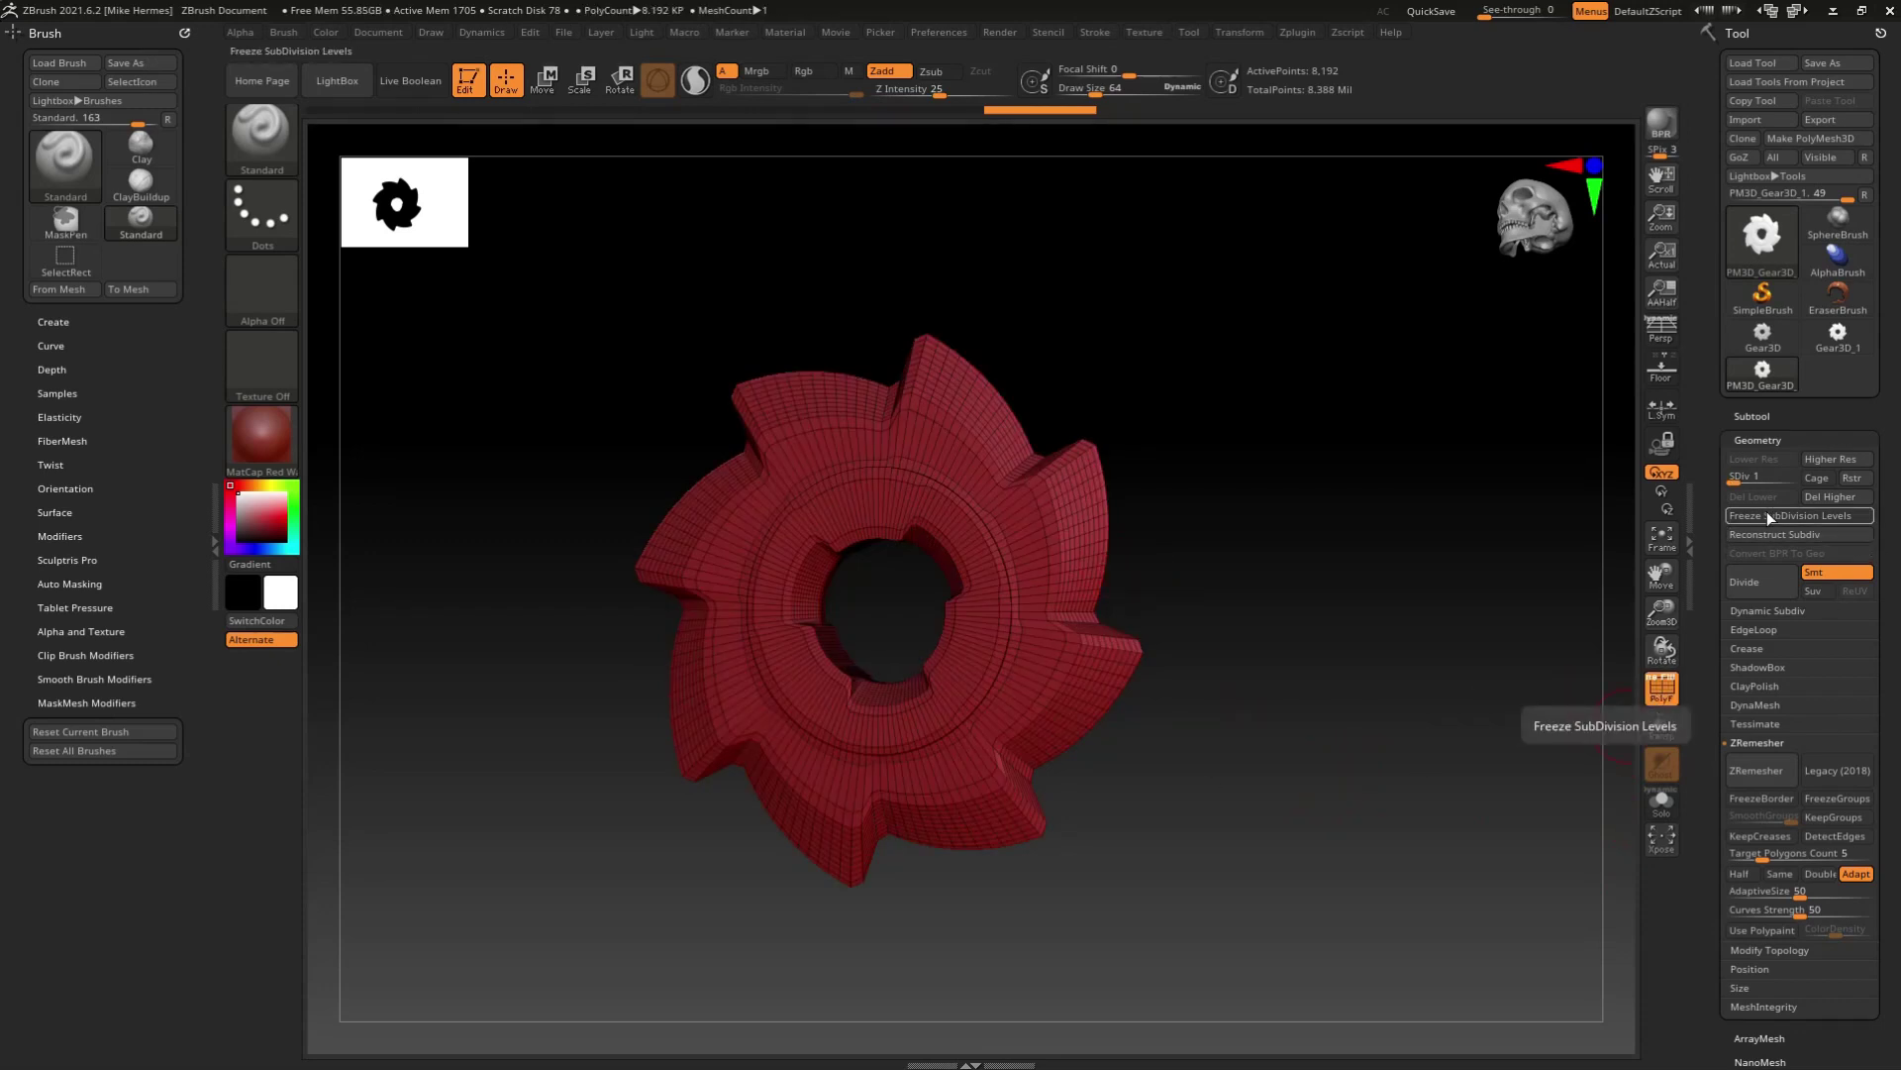
left_click_drag(1733, 476, 1829, 488)
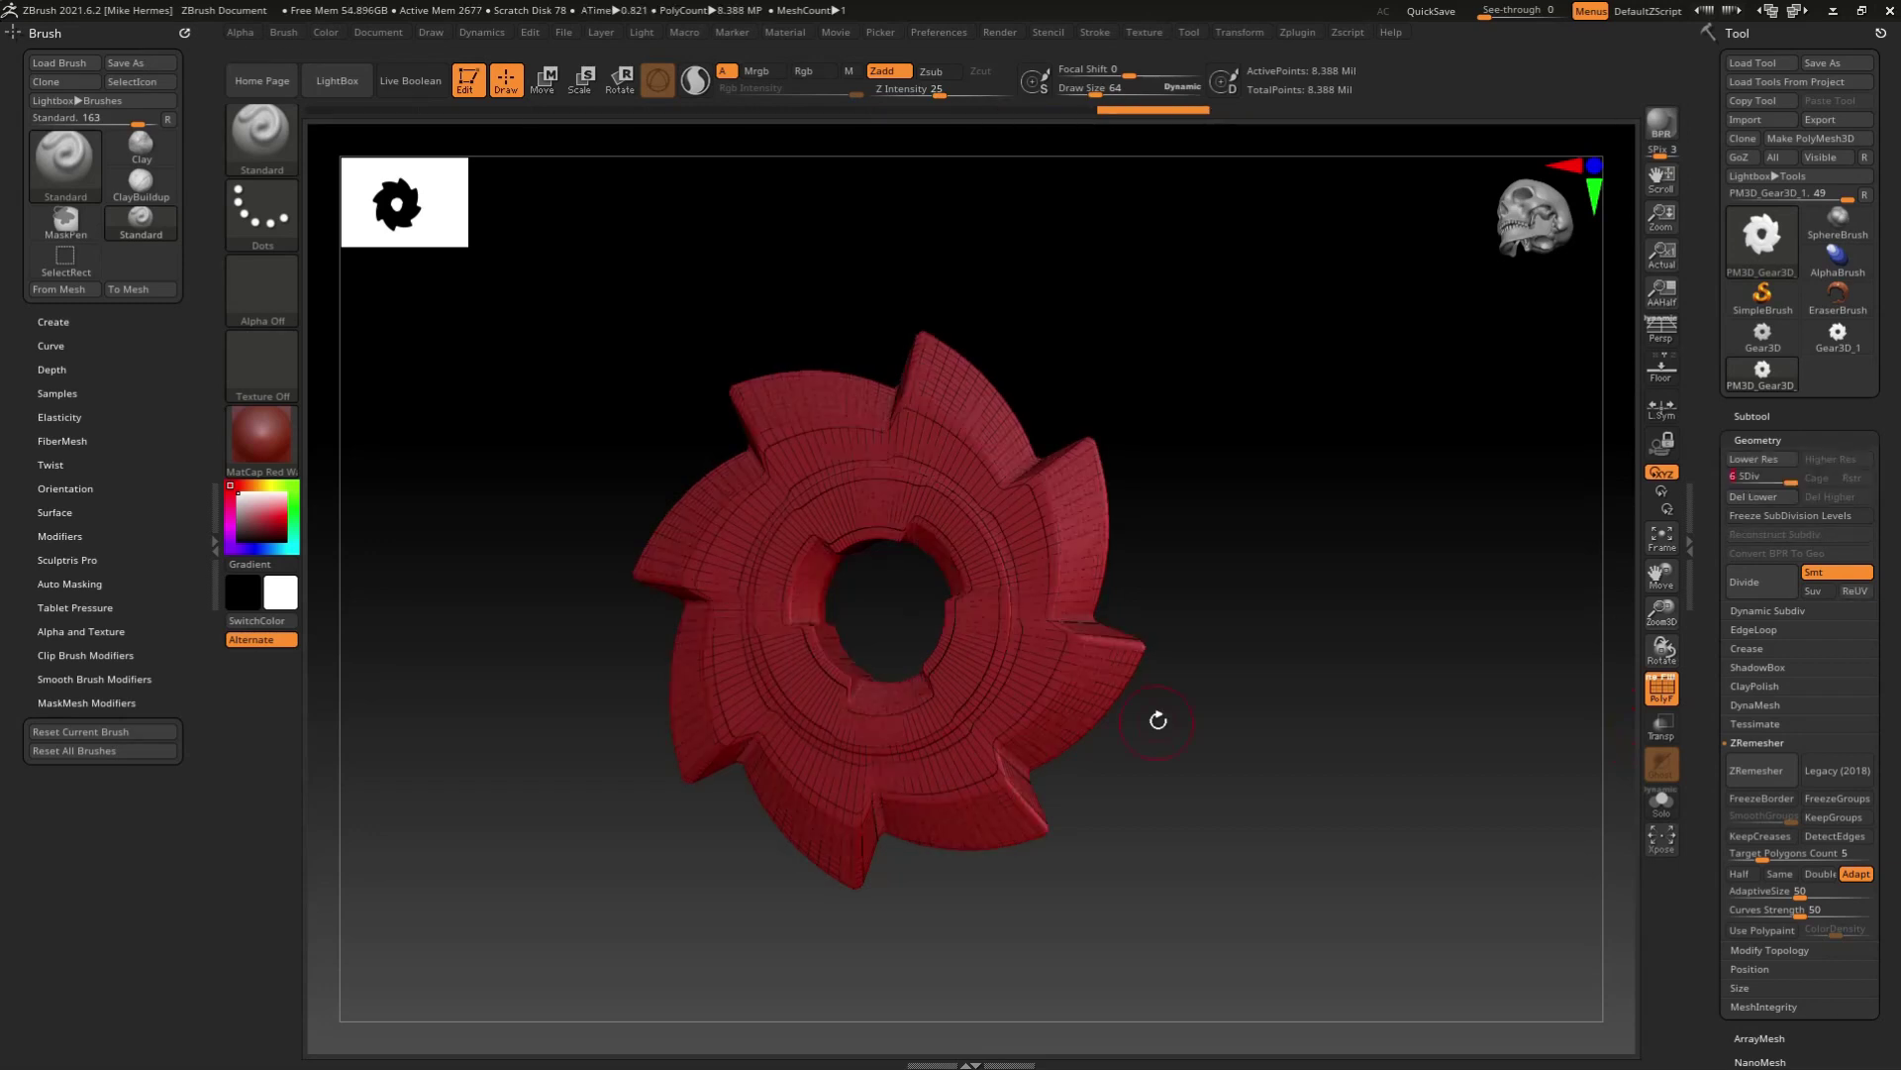
left_click(1663, 693)
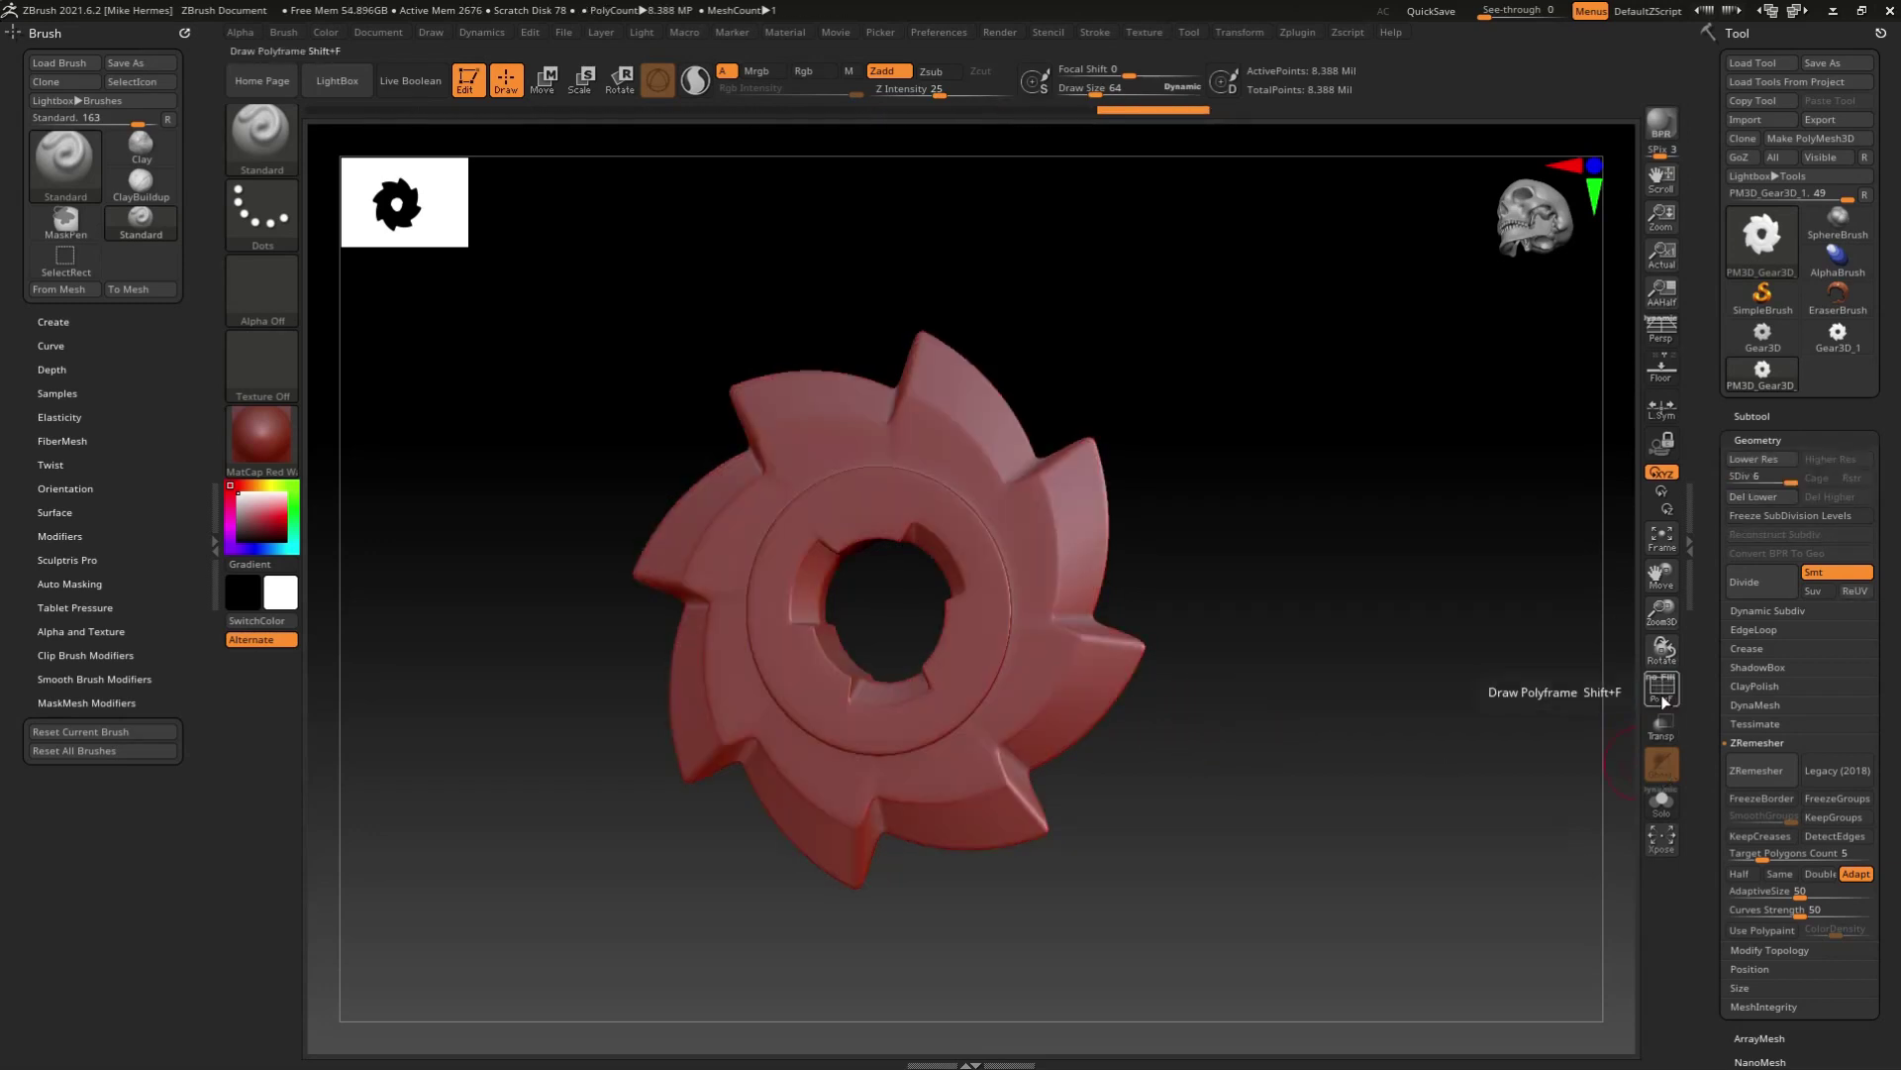
Step: Delete the gear's lower subdivision levels and reconstruct one lower level from the dense mesh, with the polyframe shown
left_click(1767, 497)
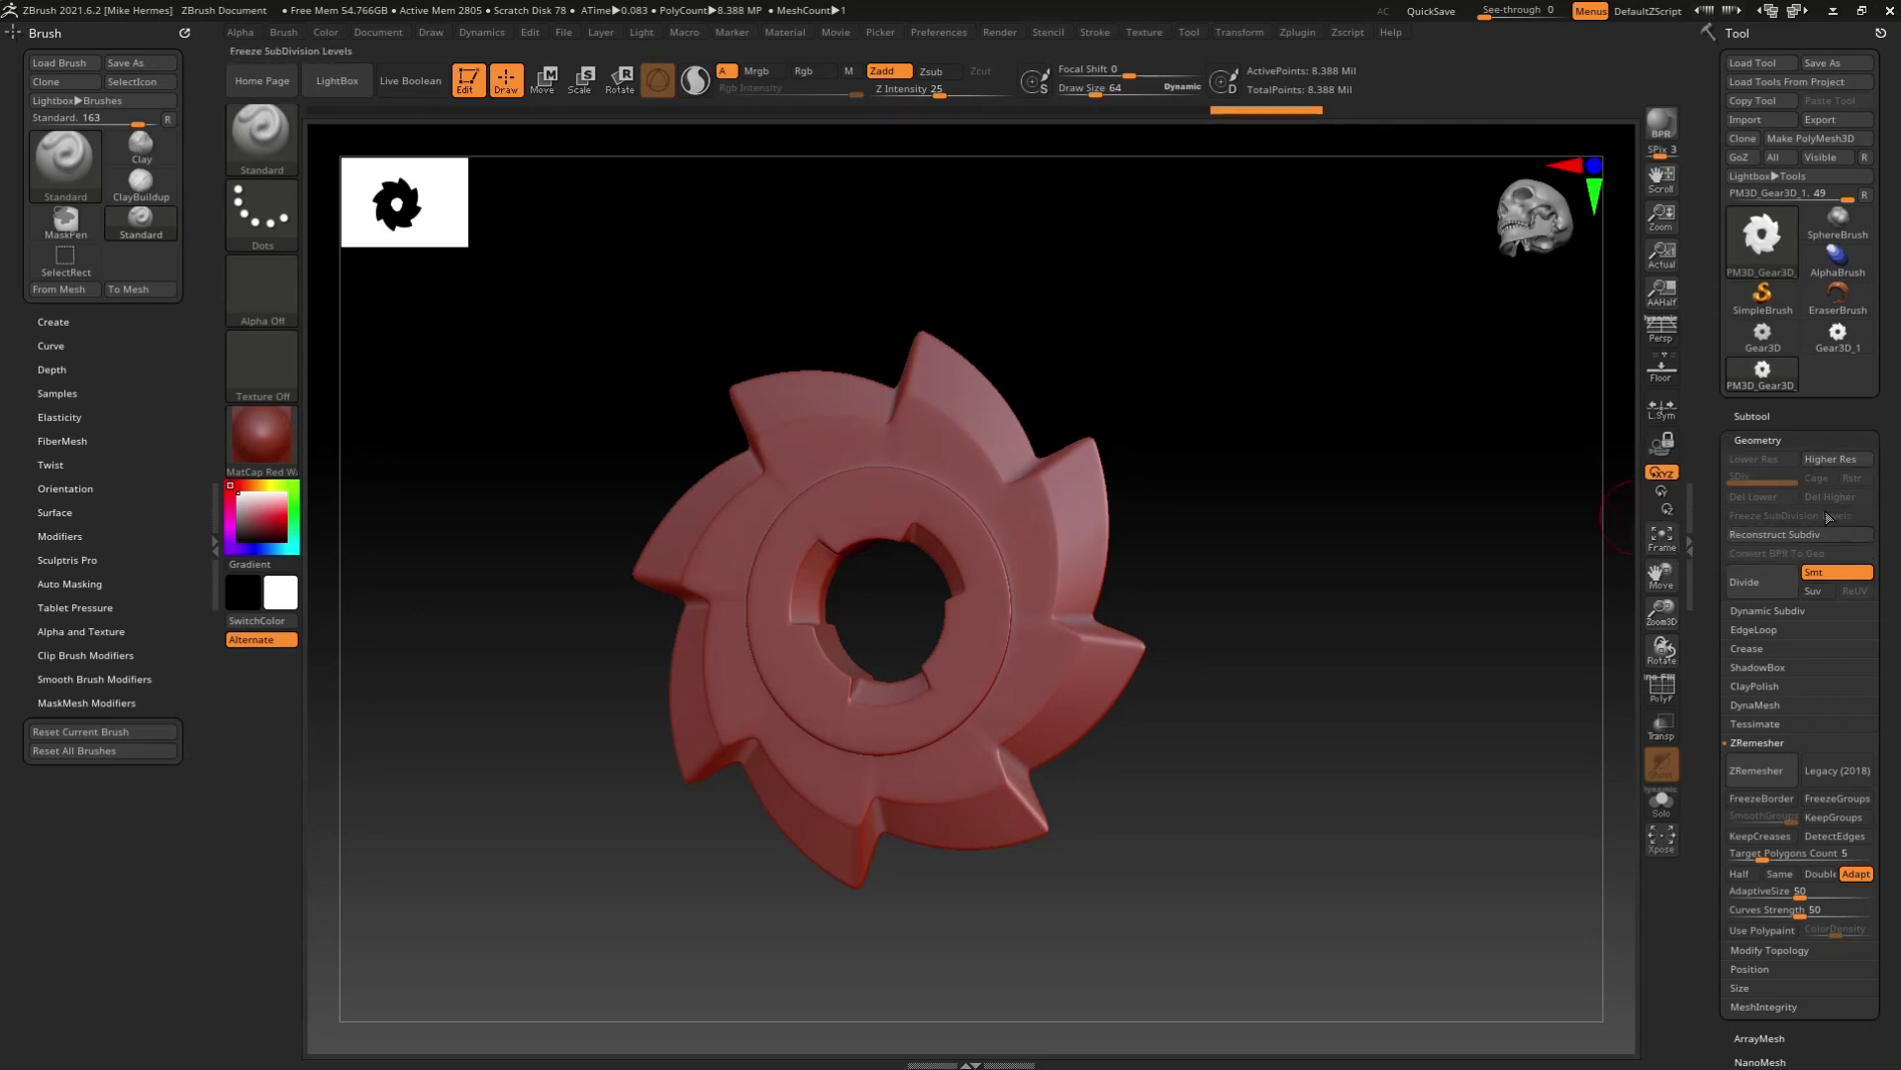
left_click(1787, 535)
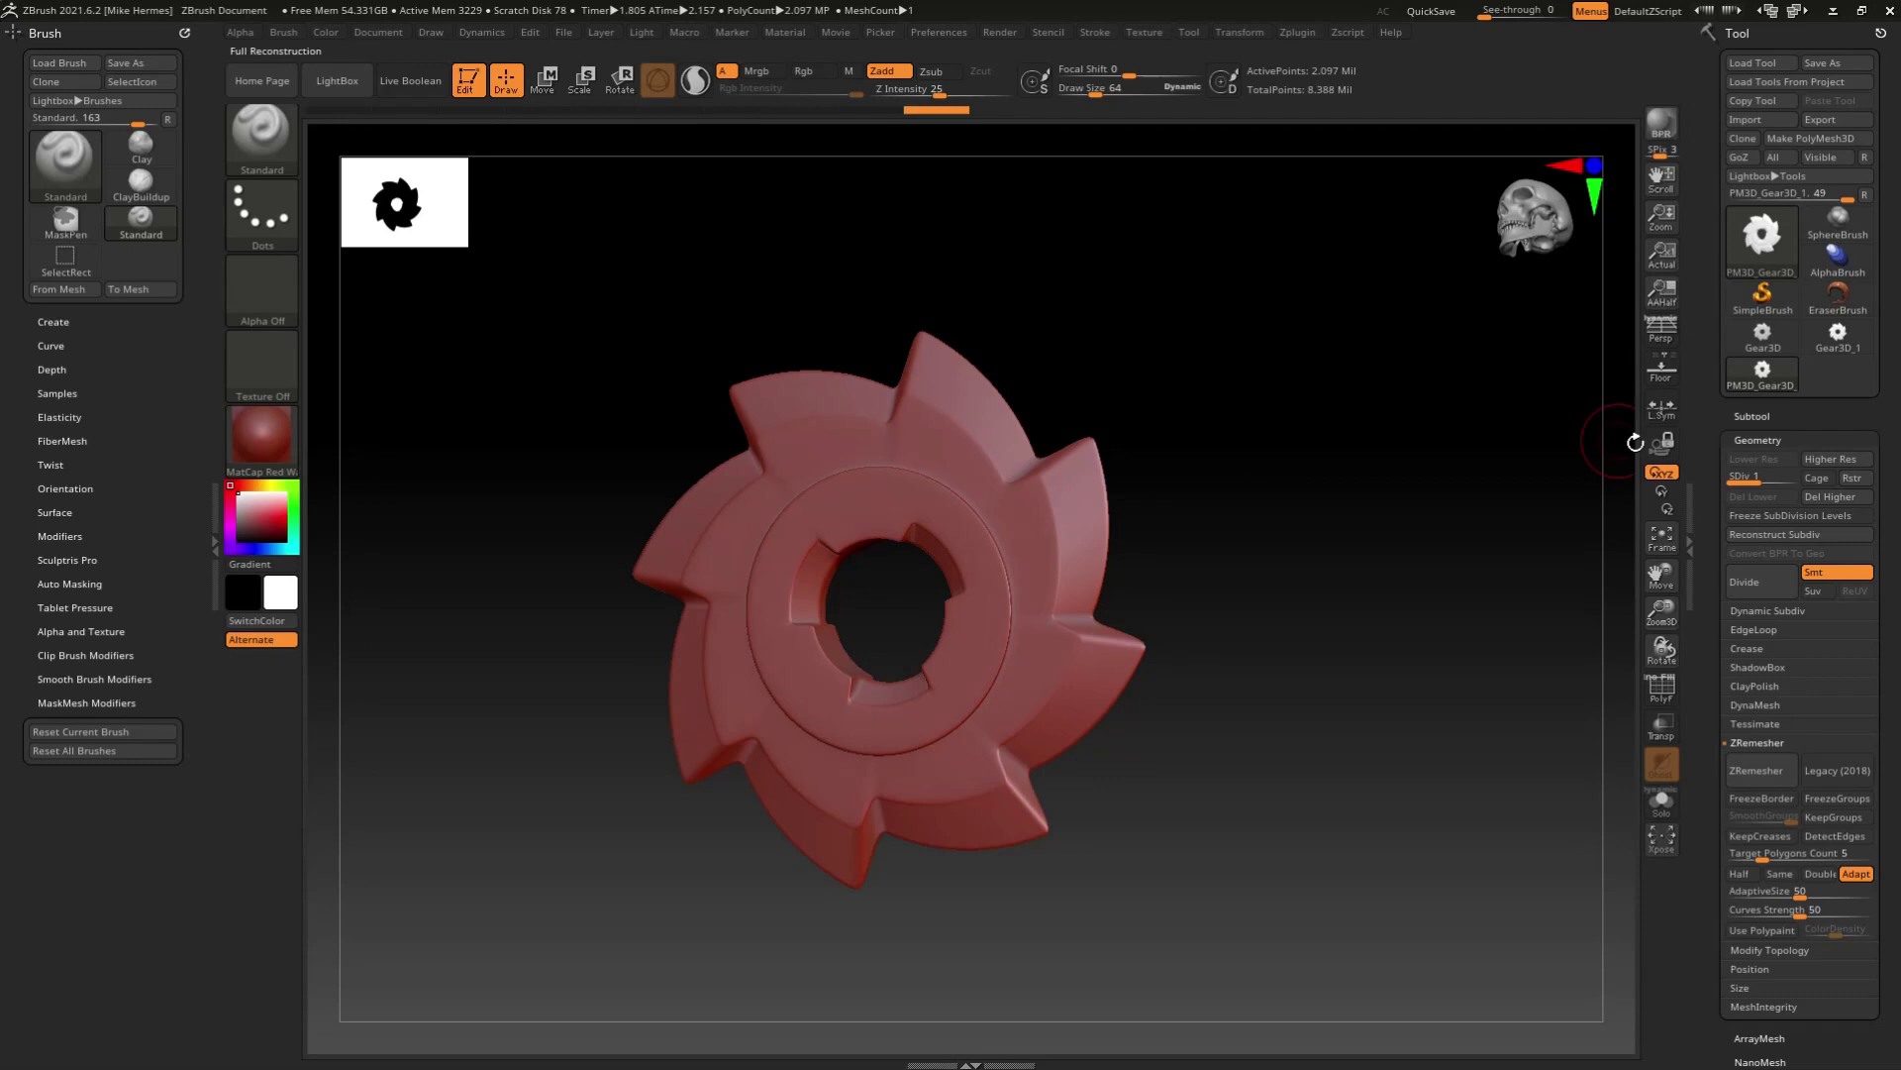
left_click_drag(1753, 483, 1794, 488)
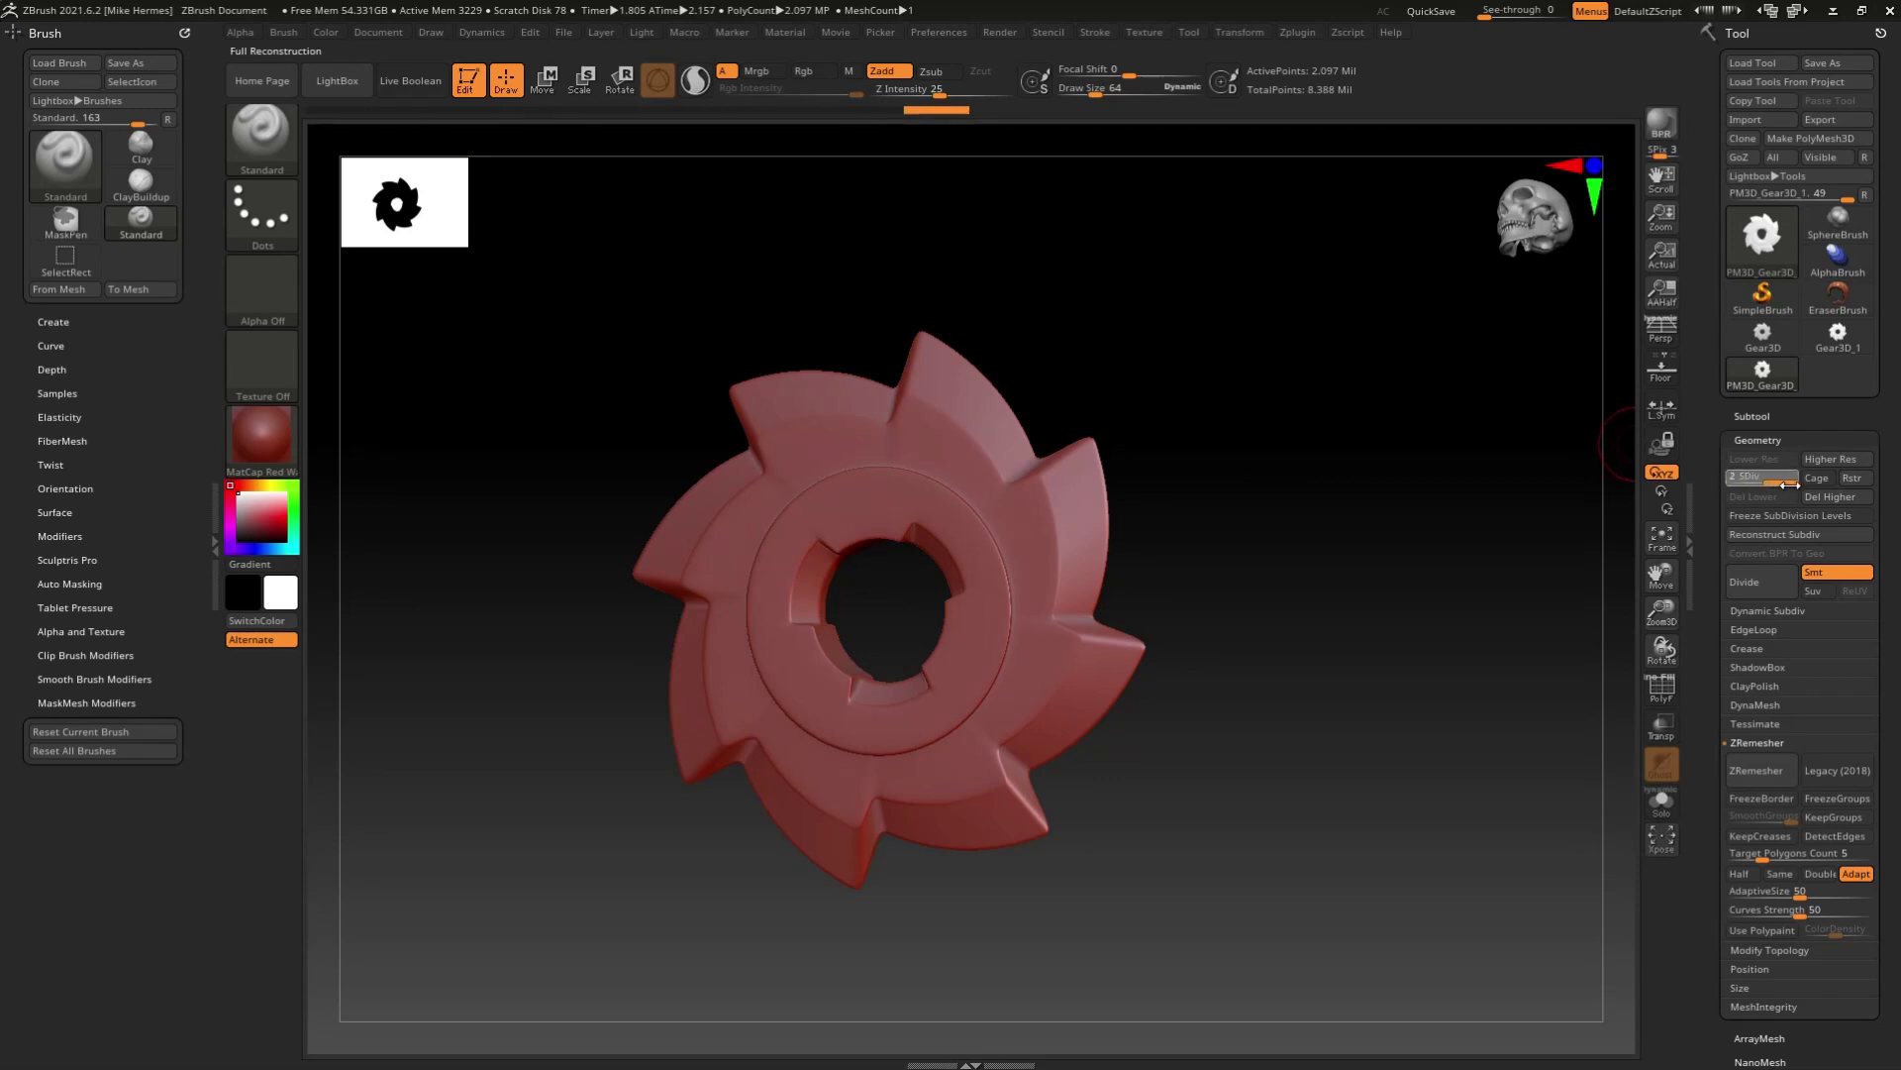
left_click(1662, 686)
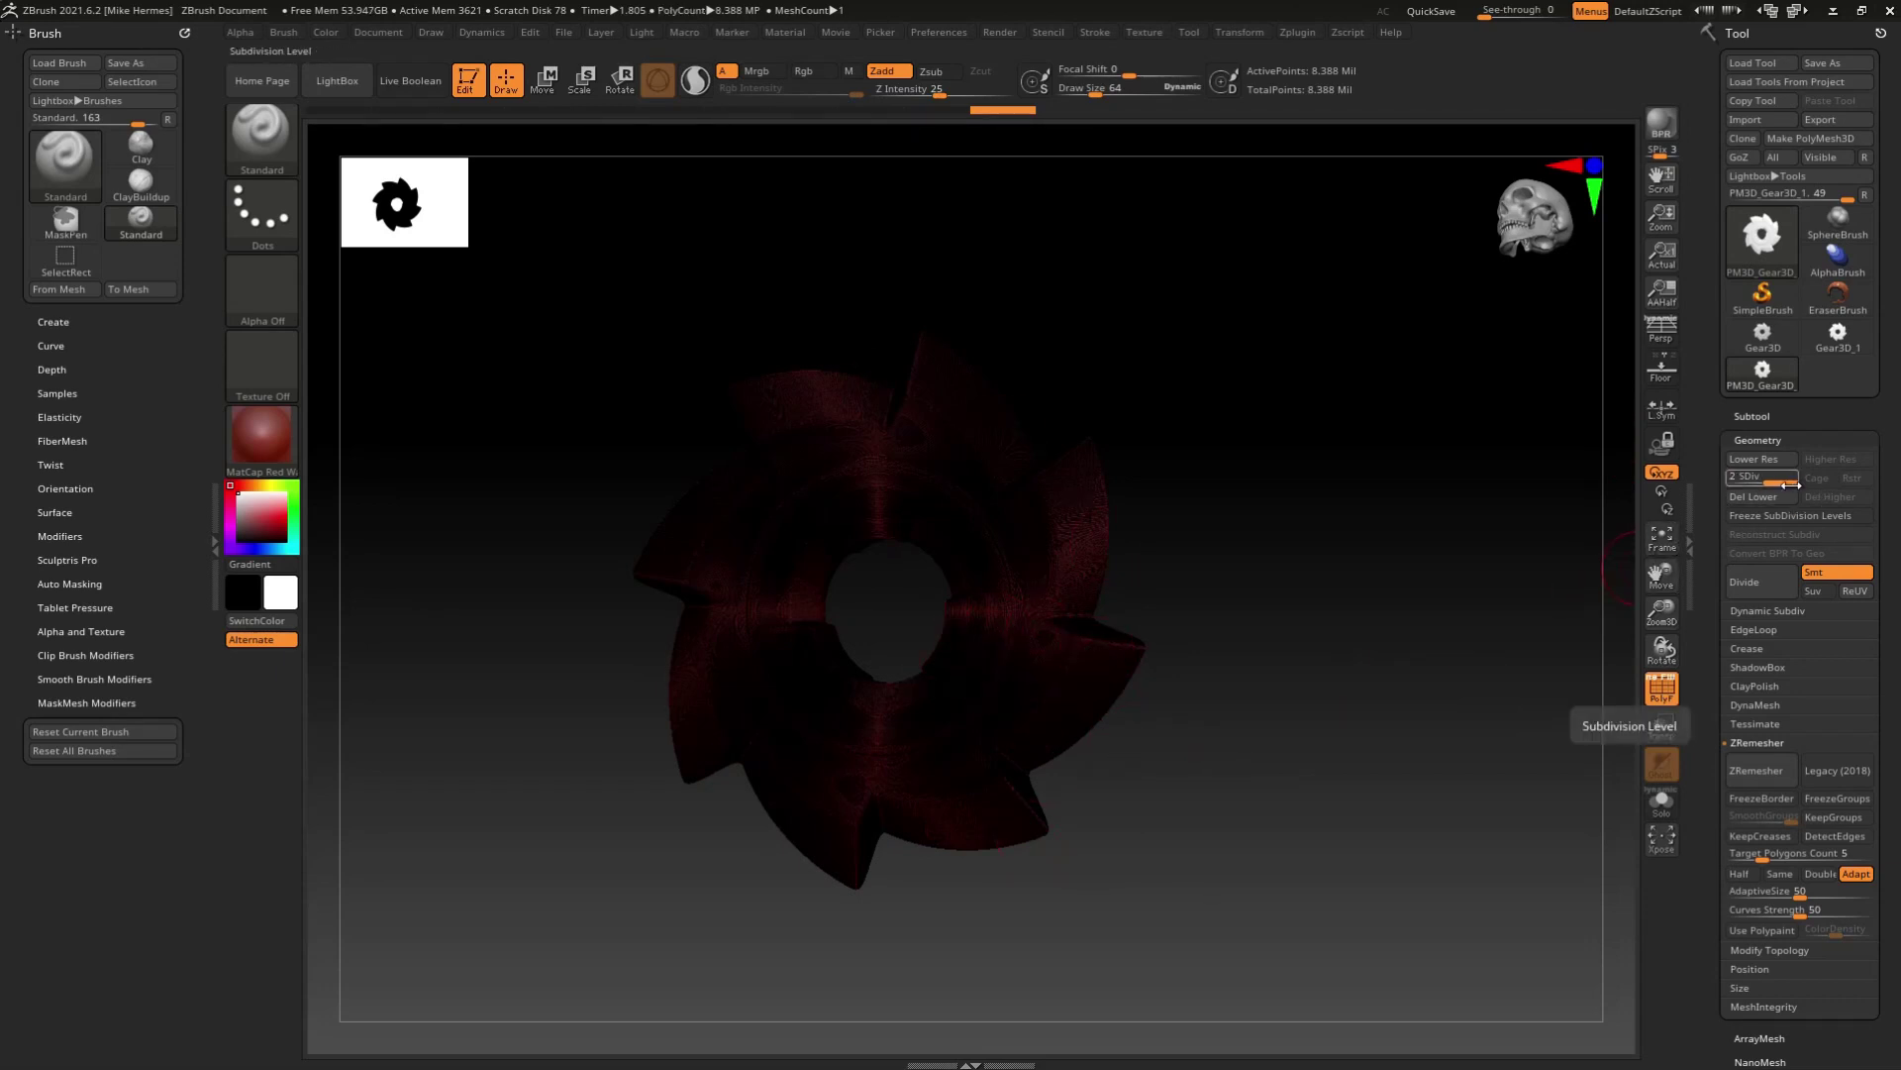
left_click_drag(1787, 485, 1714, 485)
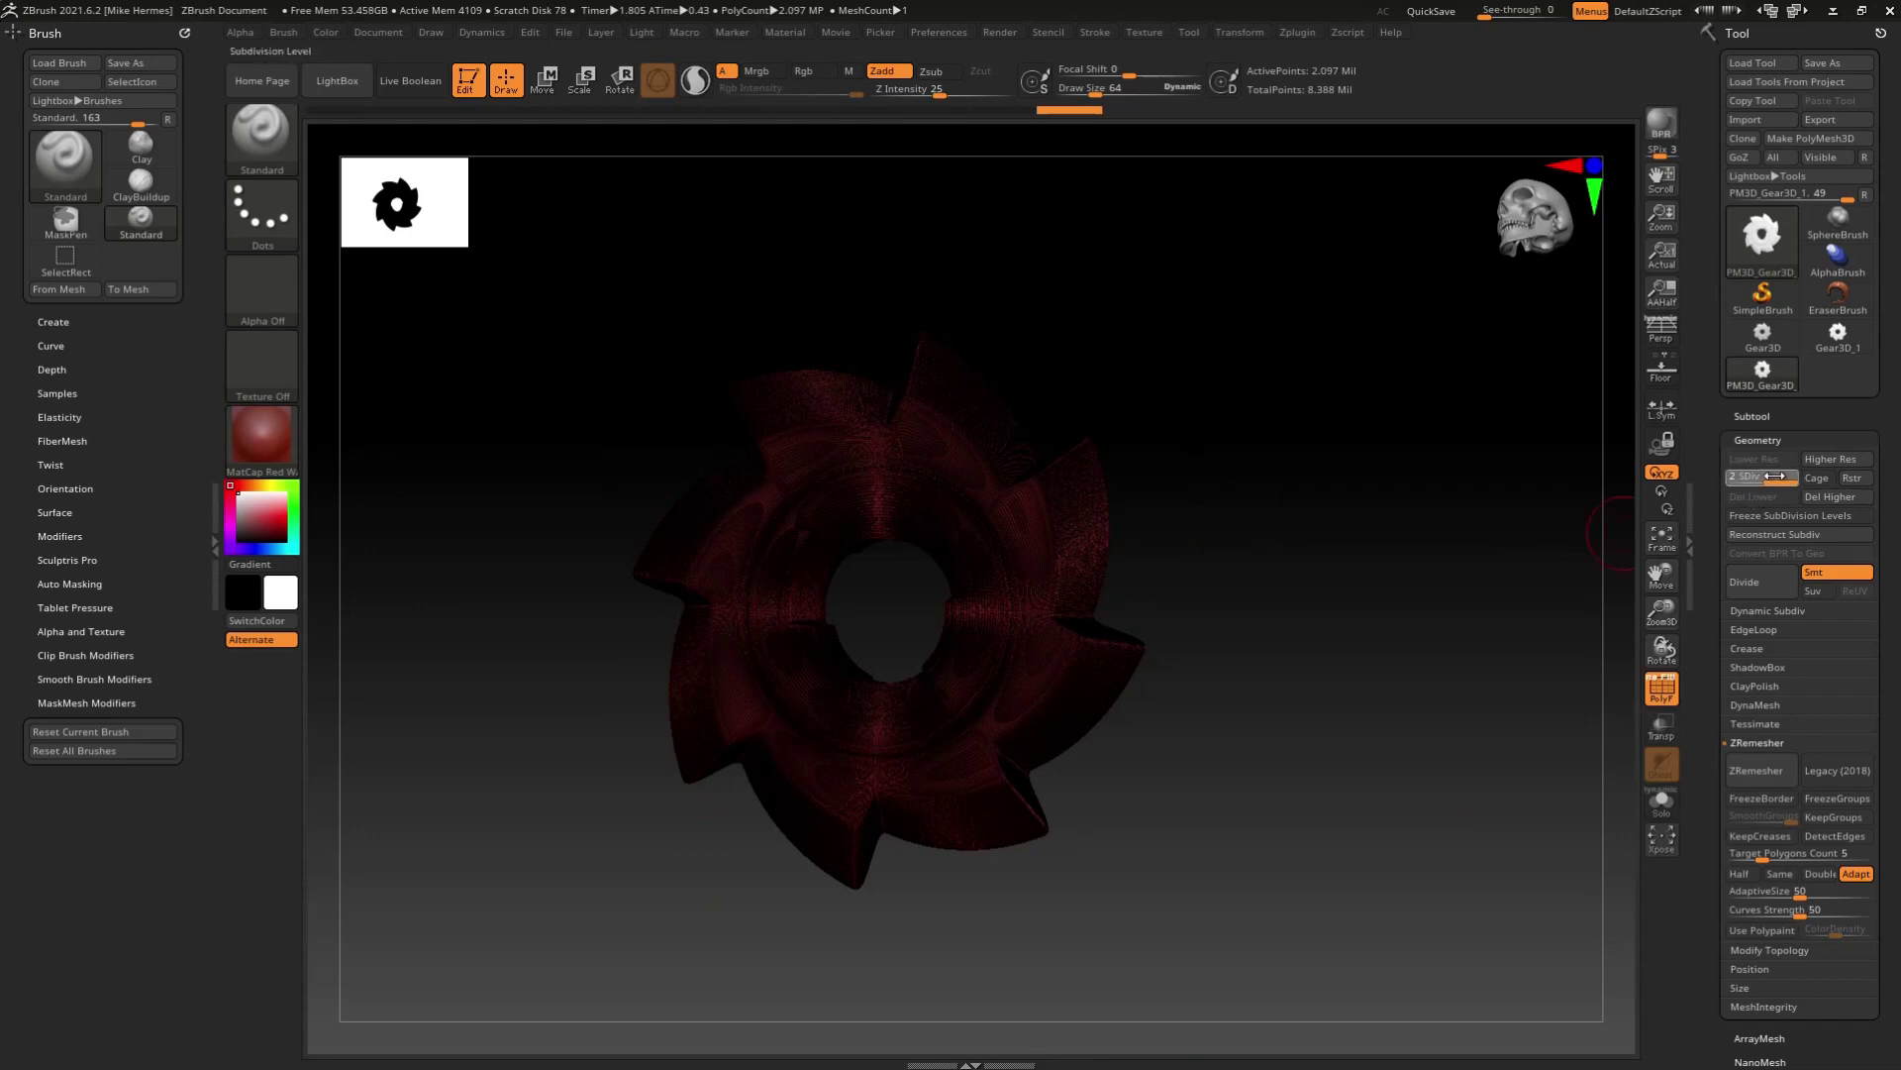
Step: Reconstruct four more lower subdivision levels of the gear and return it to subdivision level 6
left_click(1781, 535)
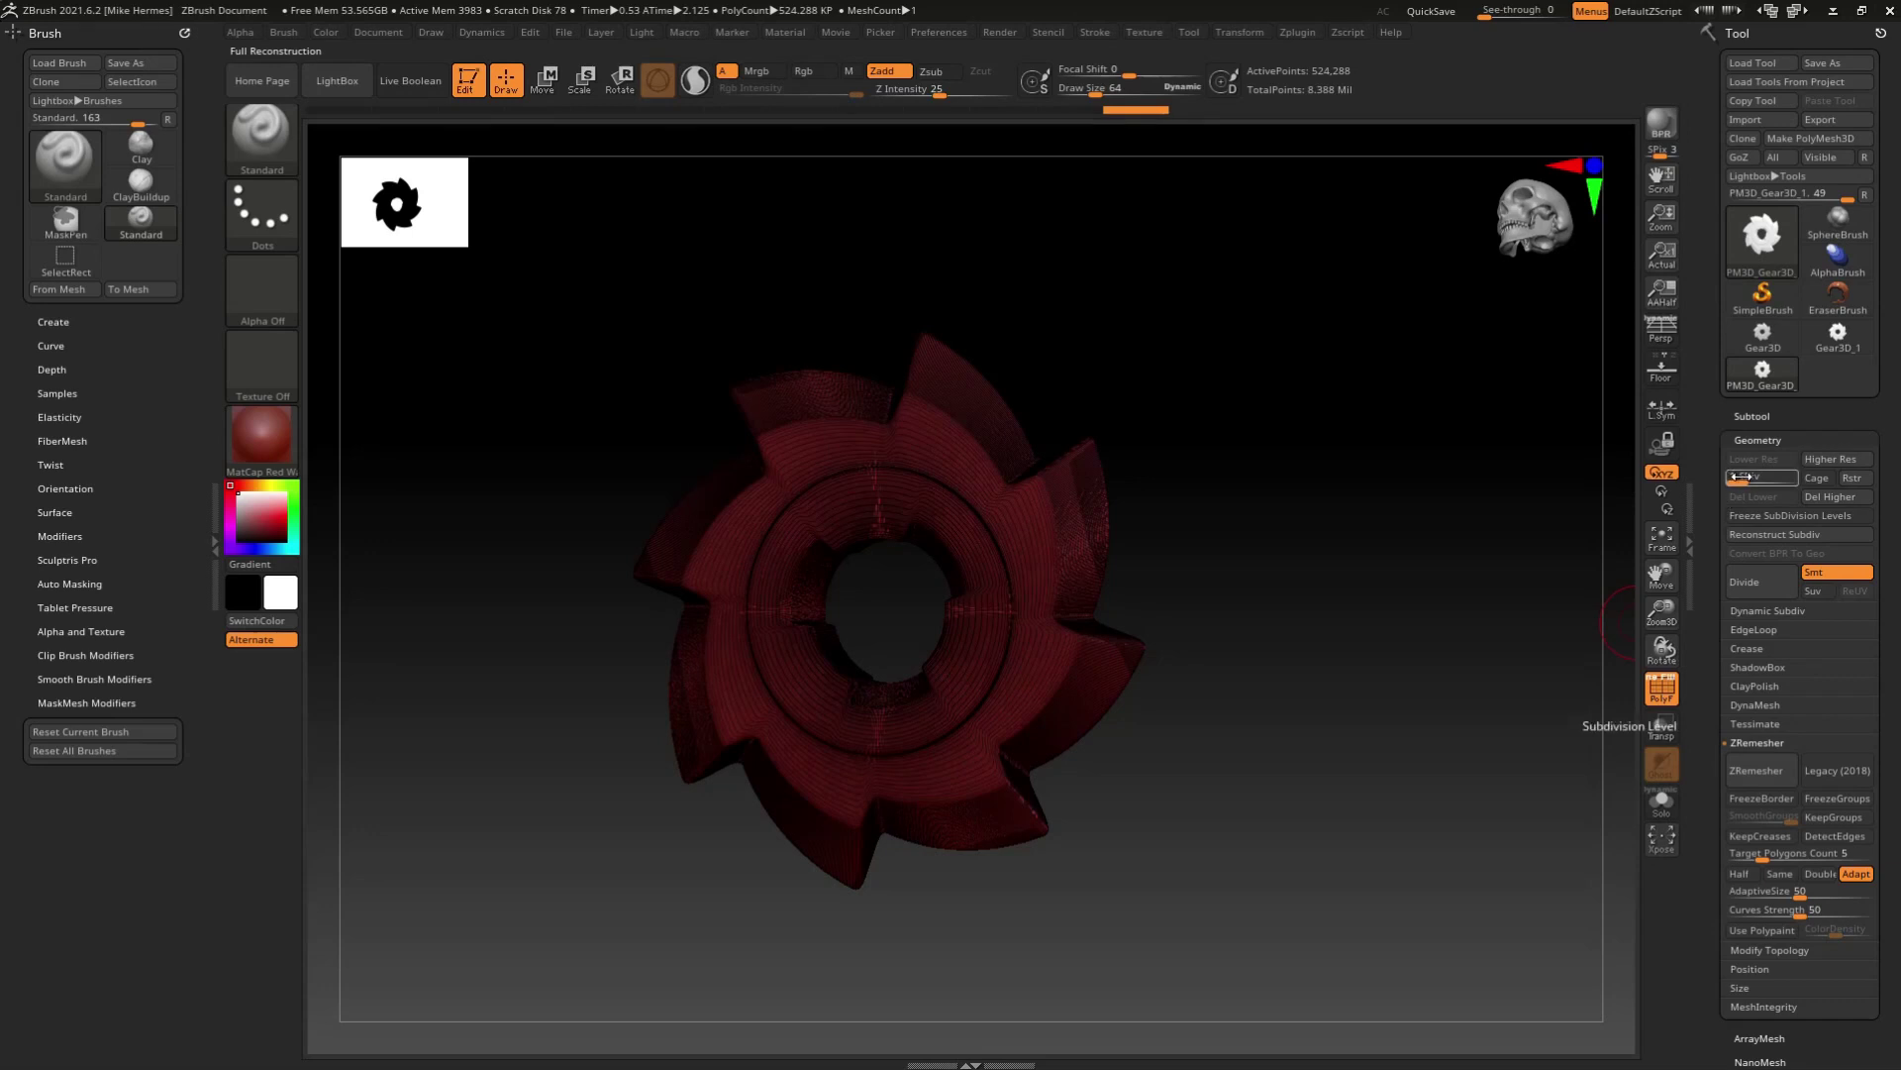
mouse_move(1743, 477)
left_mouse_down()
mouse_move(1799, 490)
mouse_move(1725, 495)
left_mouse_up()
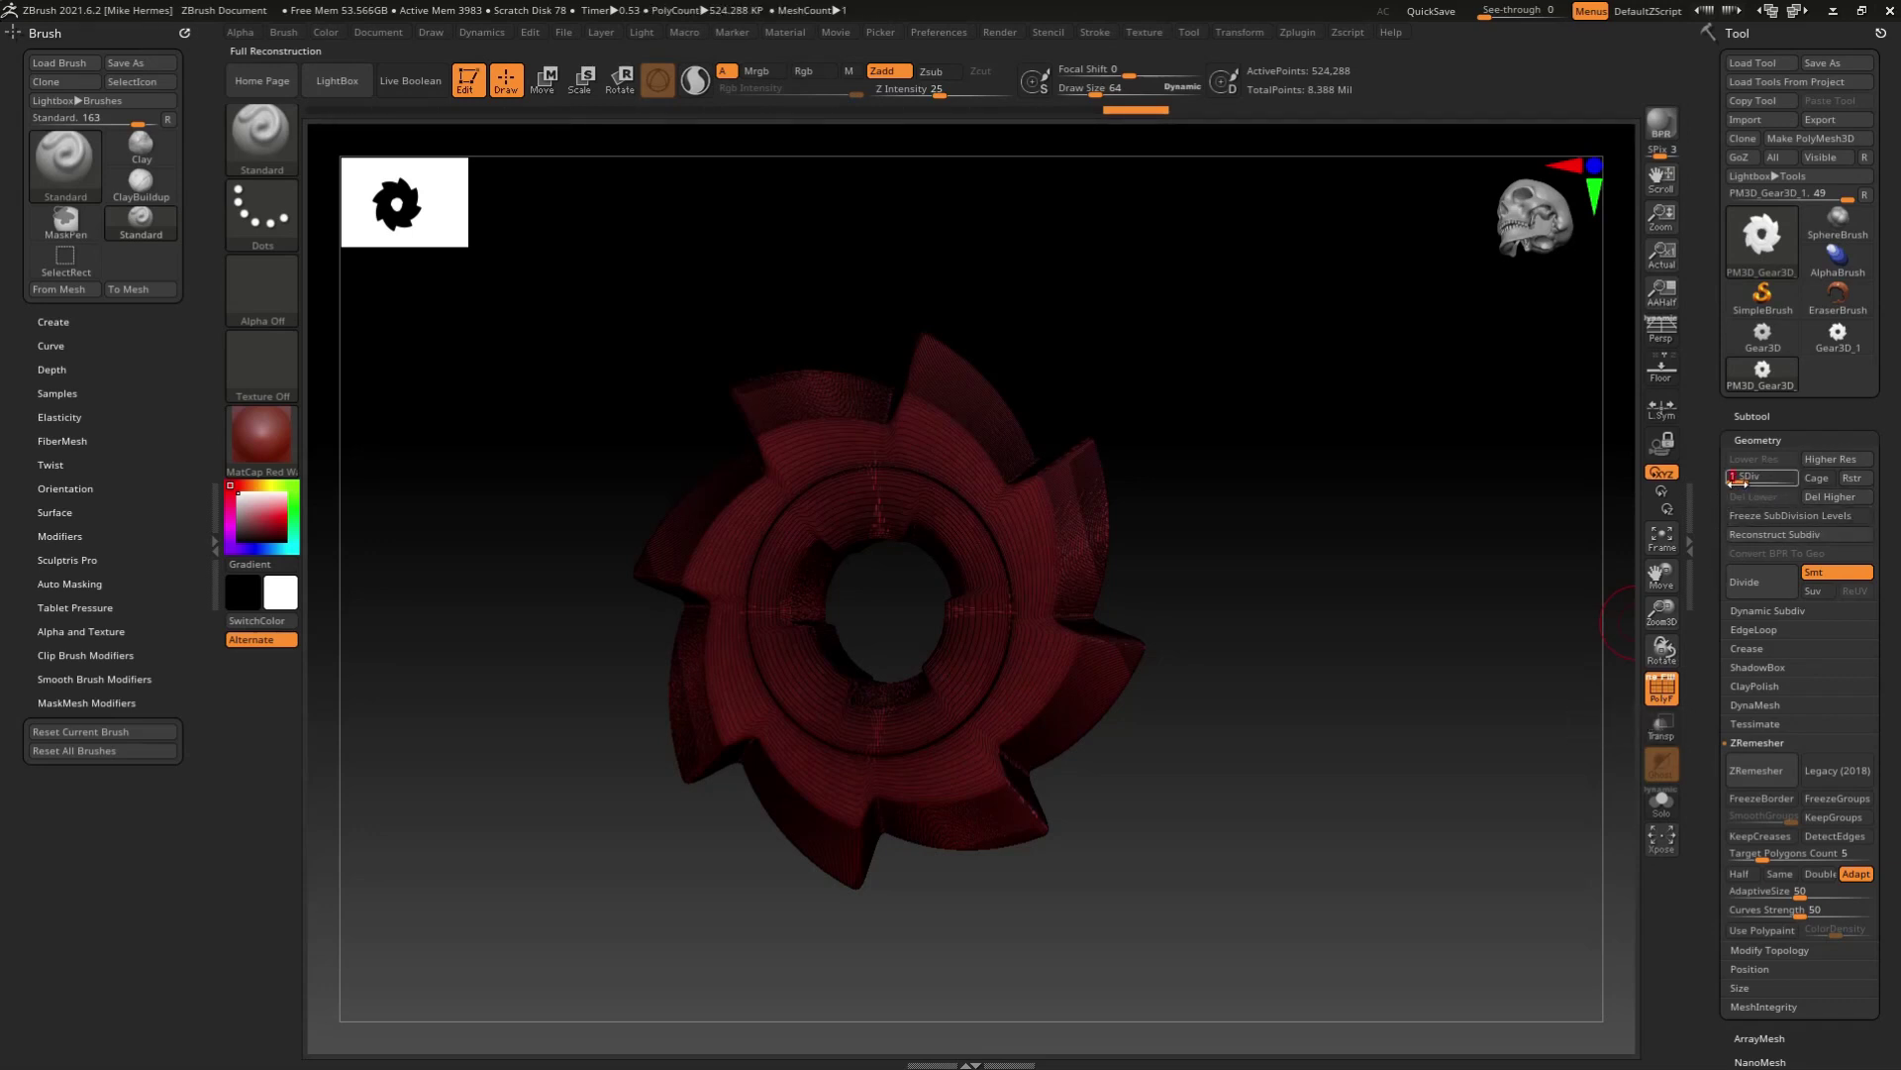
left_click(1777, 534)
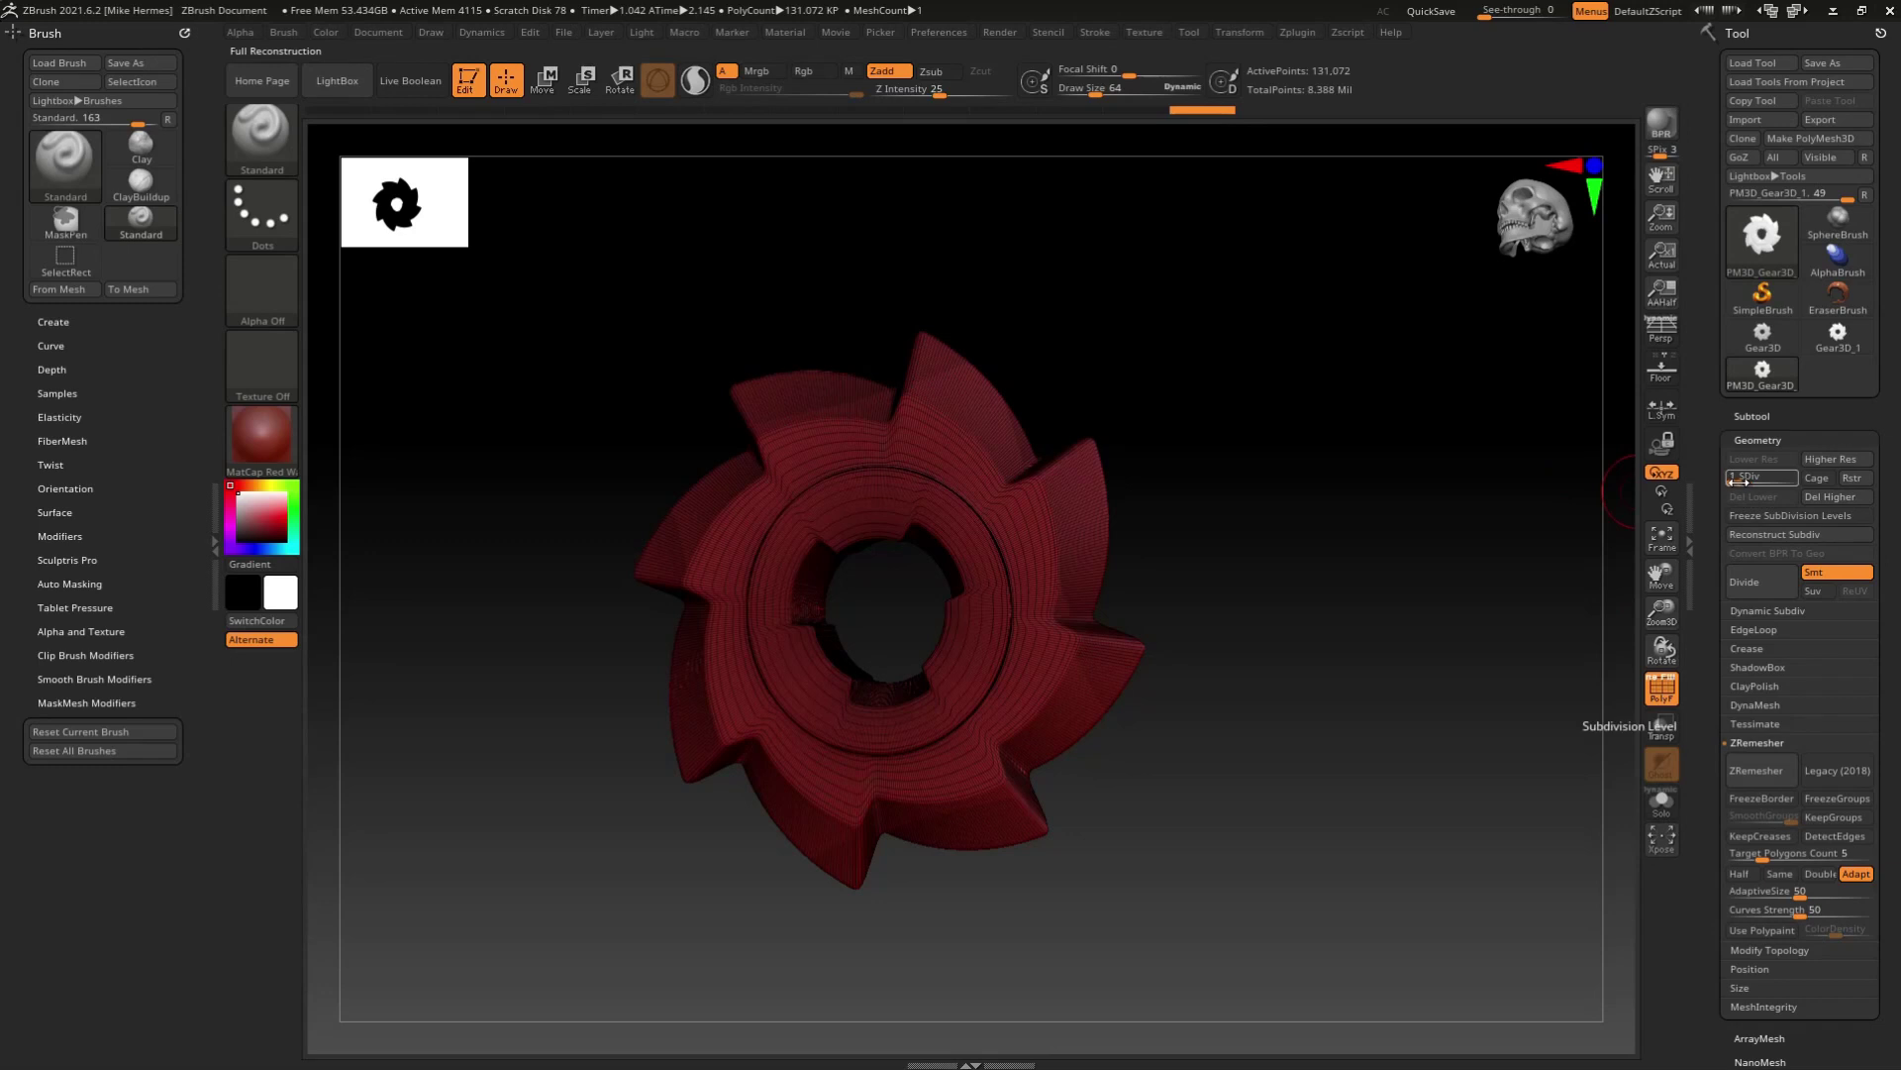
left_click_drag(1773, 477, 1733, 494)
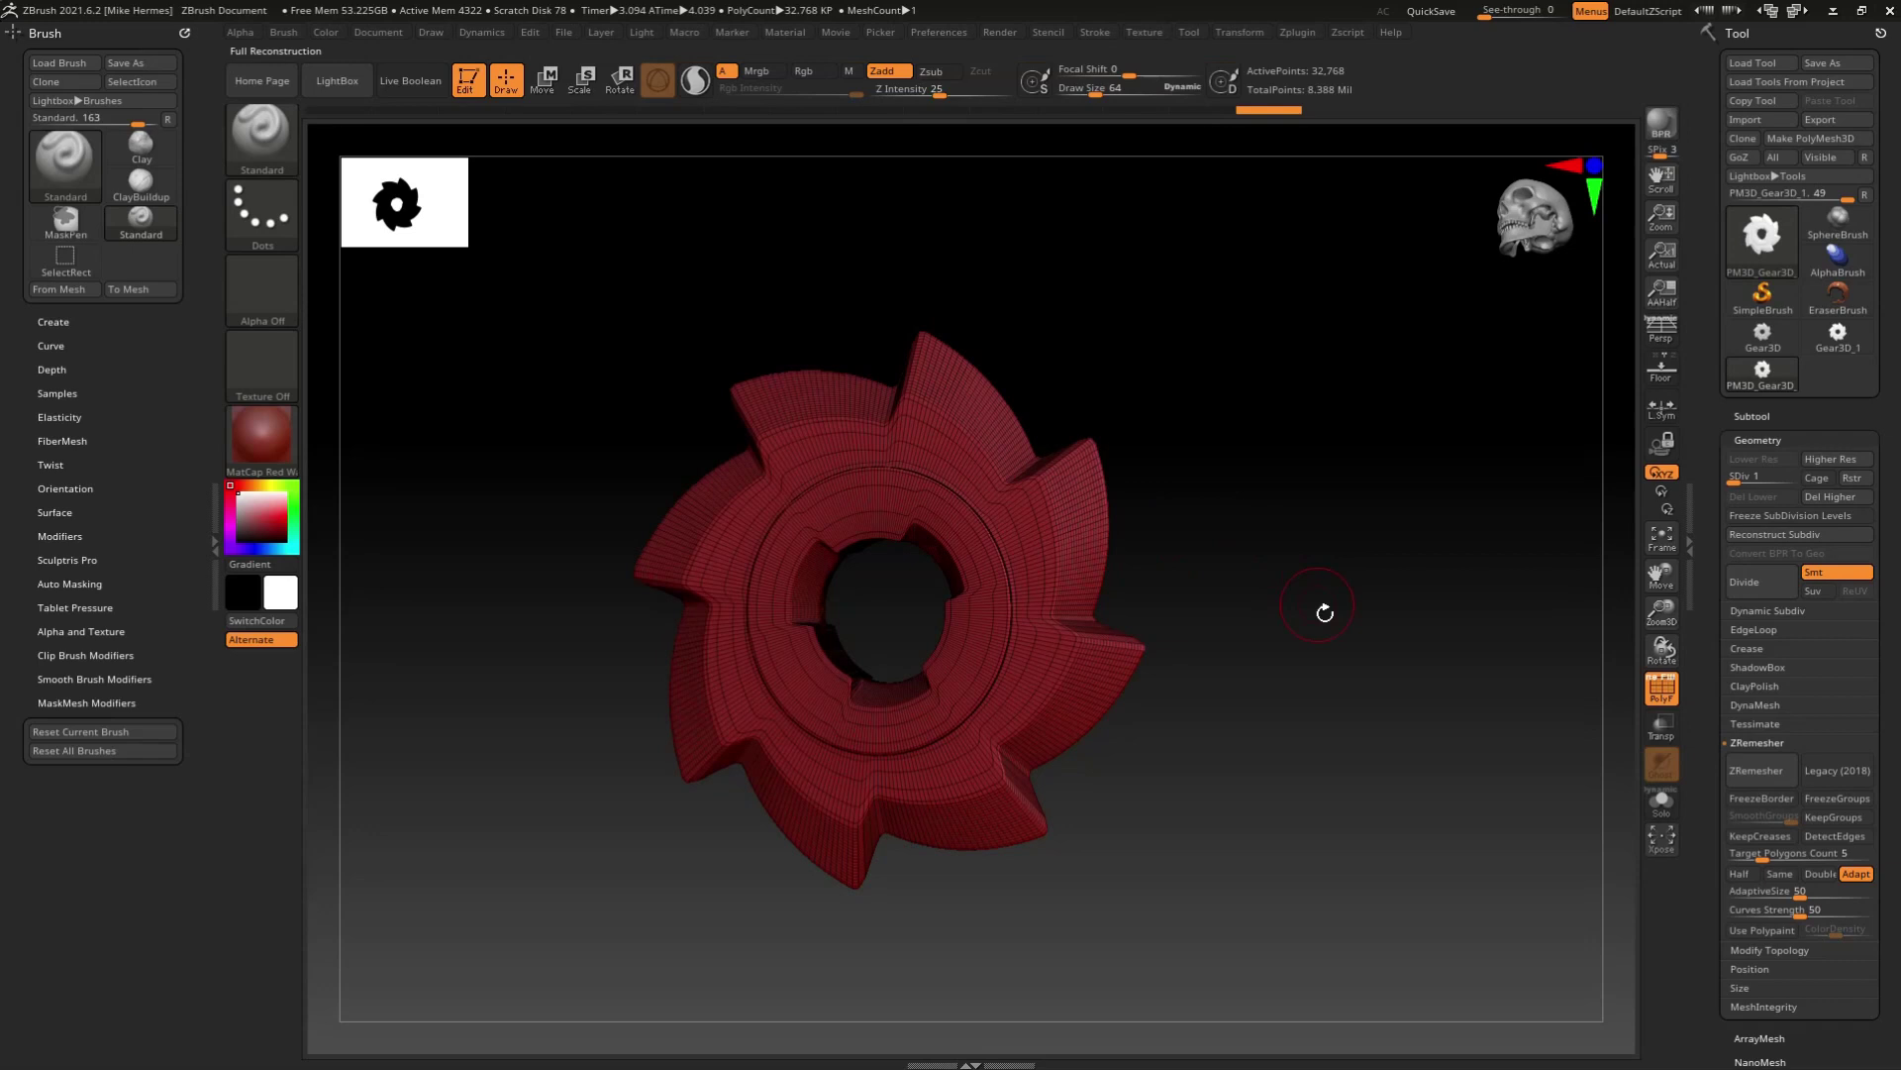
mouse_move(1735, 478)
left_mouse_down()
mouse_move(1814, 485)
mouse_move(1733, 479)
left_mouse_up()
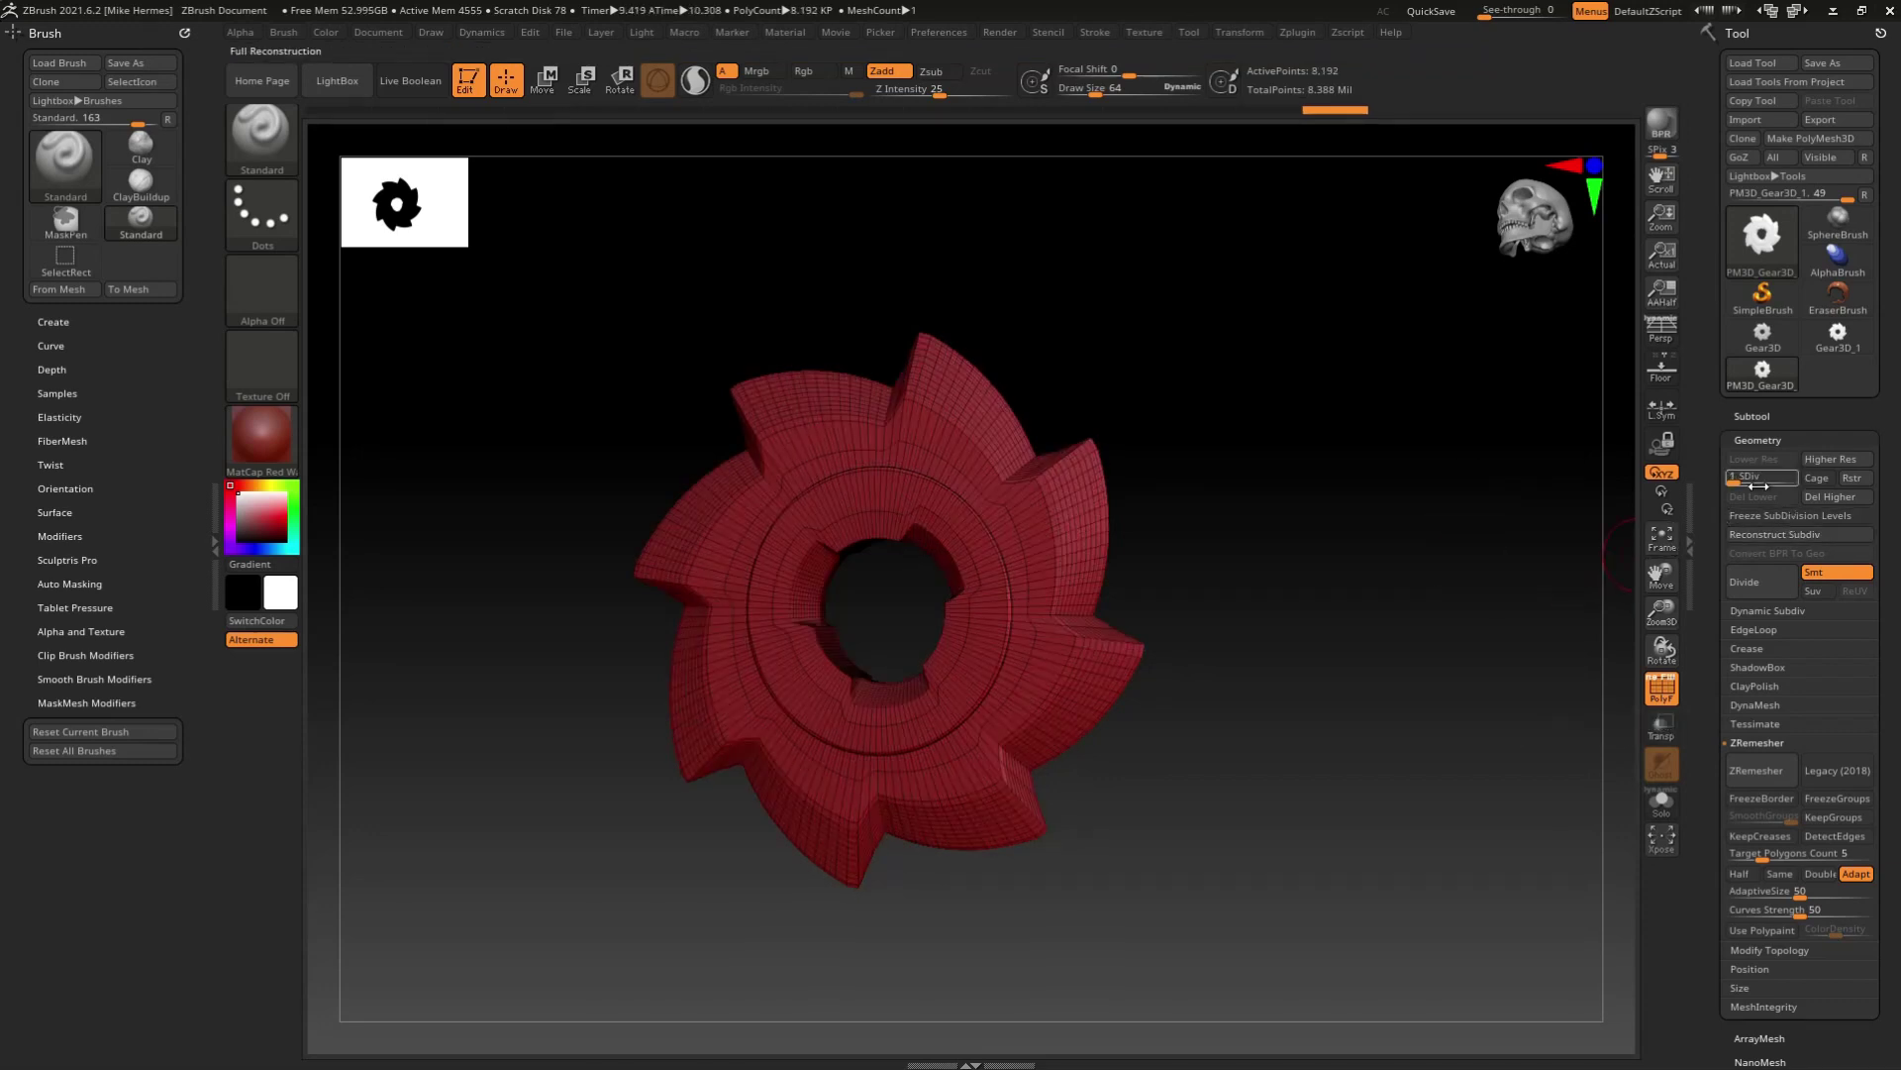
left_click_drag(1737, 484, 1806, 490)
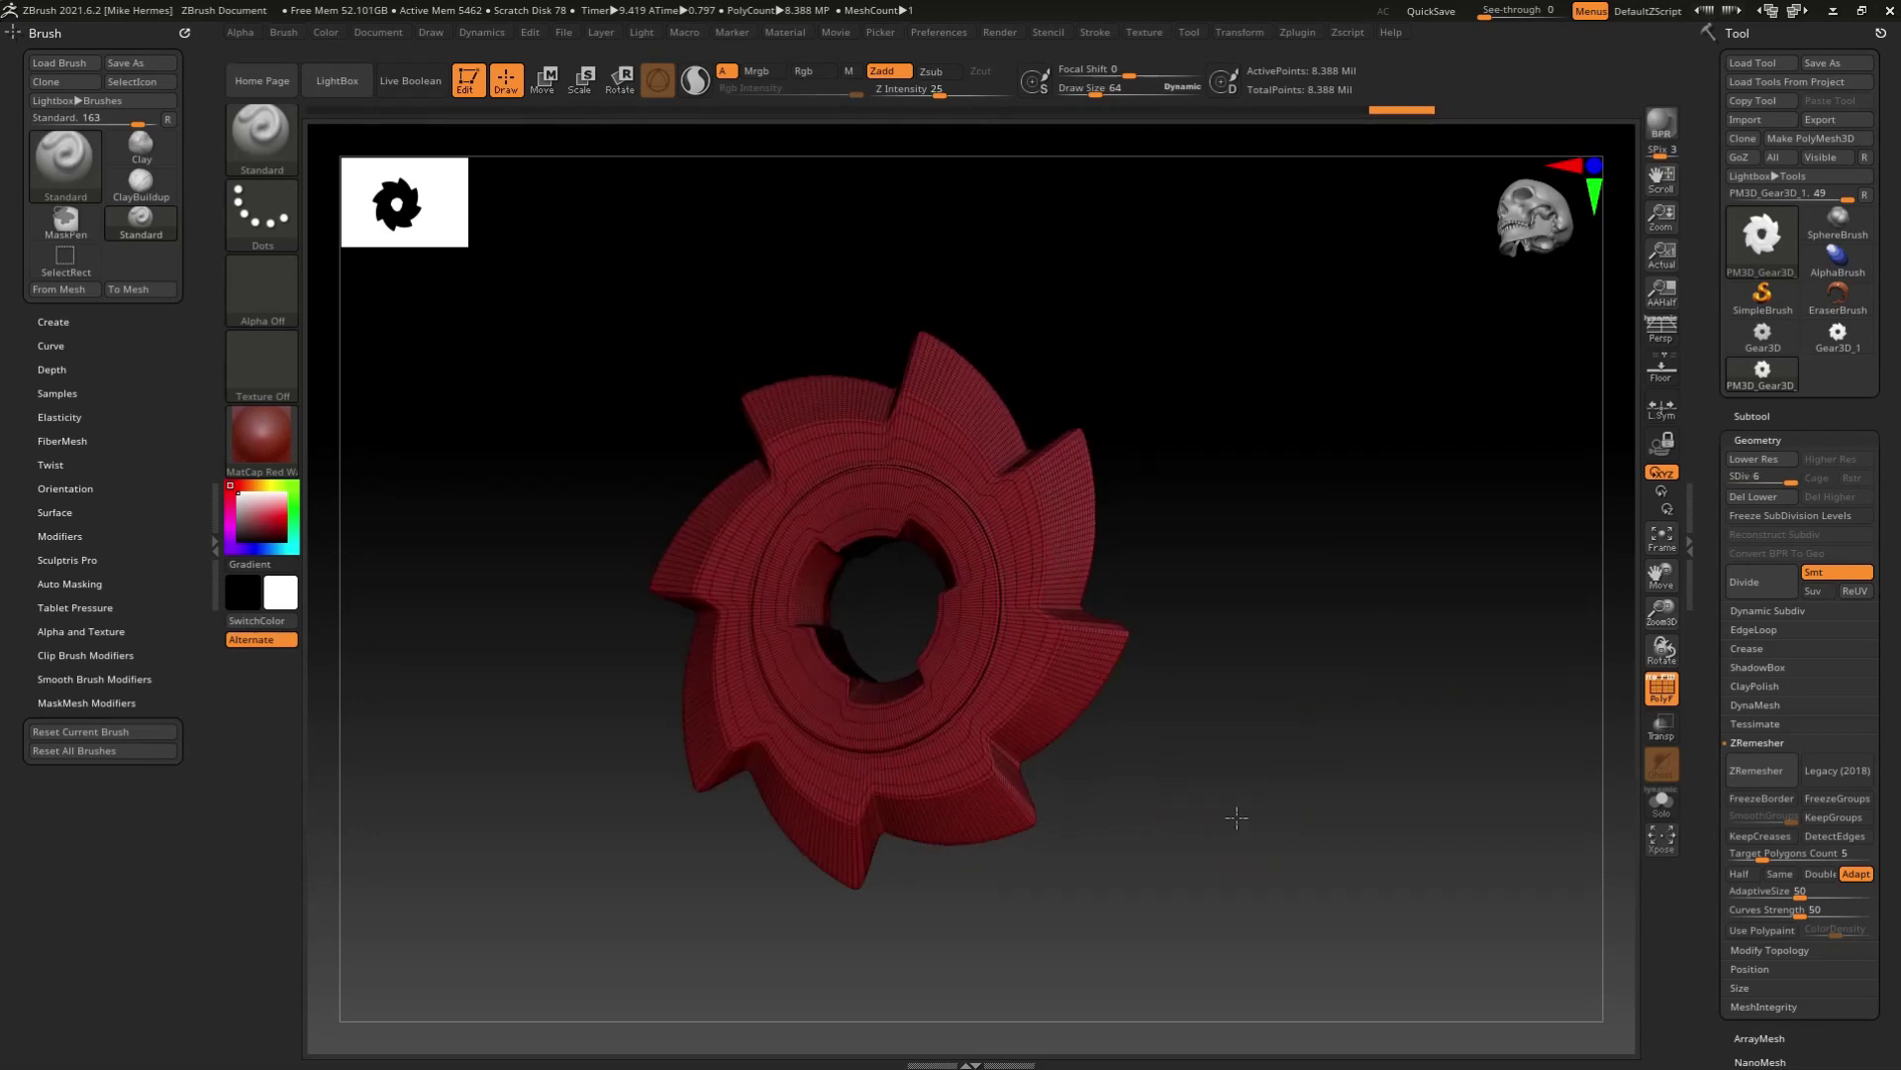
mouse_move(1228, 789)
left_mouse_down()
mouse_move(1222, 667)
mouse_move(1173, 720)
mouse_move(1231, 763)
mouse_move(1208, 727)
mouse_move(1222, 717)
mouse_move(1212, 767)
left_mouse_up()
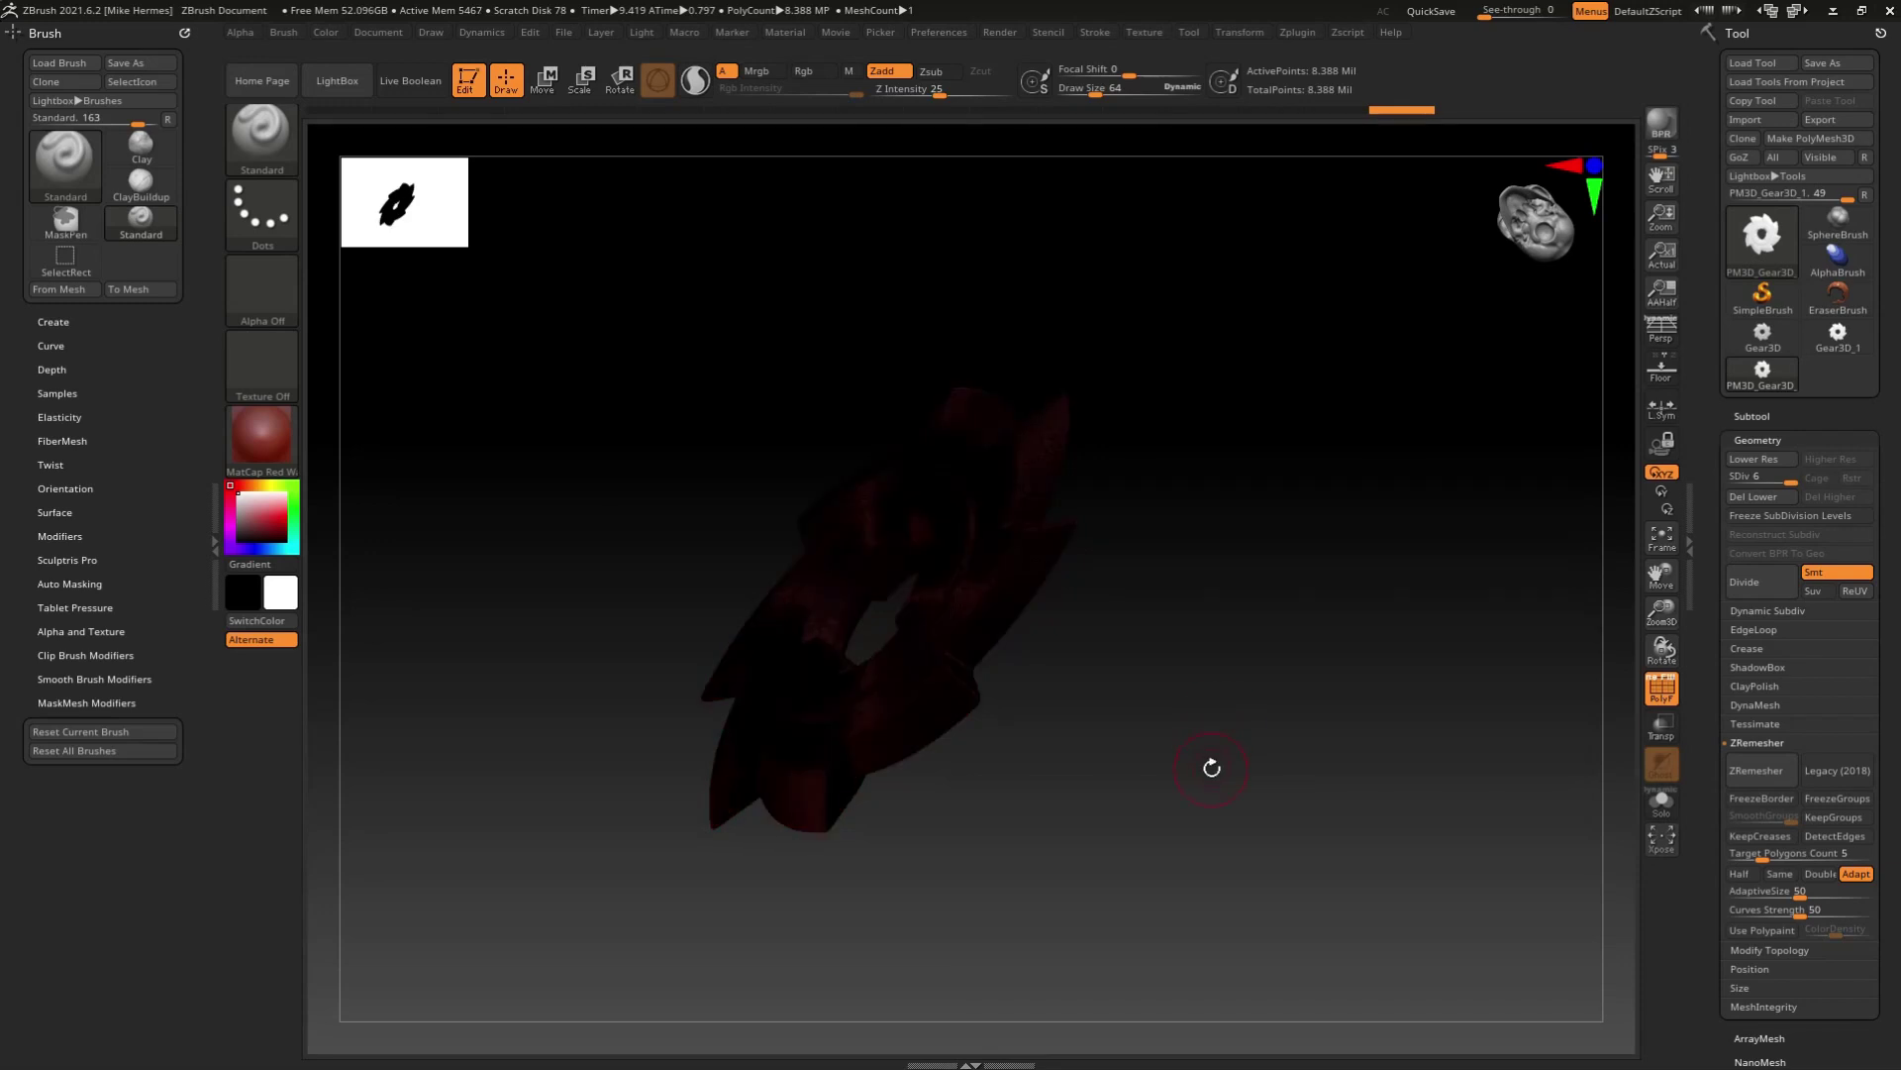